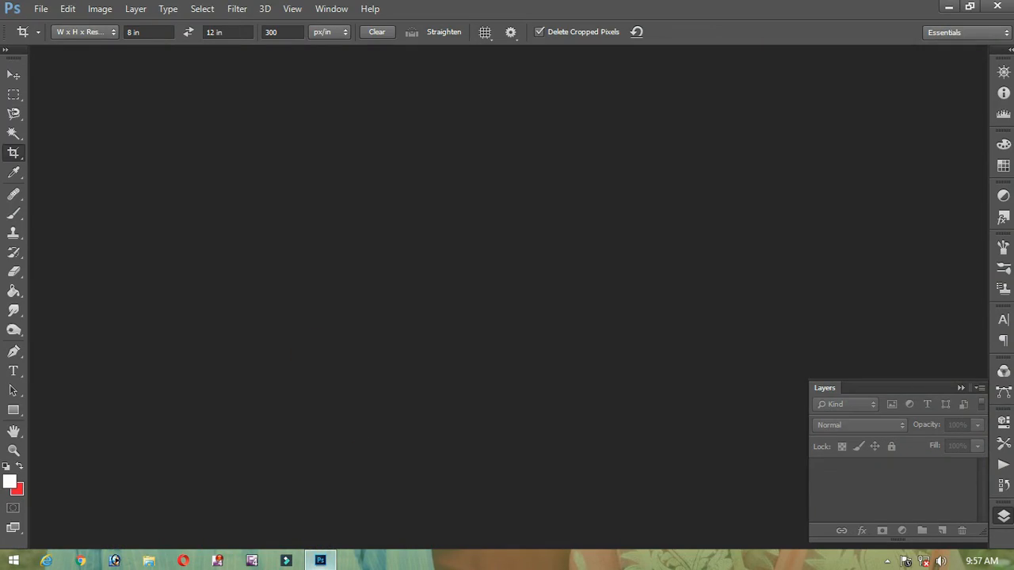
# Open the photo Big Size with lamination.JPG in a floating window and activate the Move tool
pyautogui.click(320, 561)
pyautogui.moveTo(533, 18); pyautogui.dragTo(261, 176)
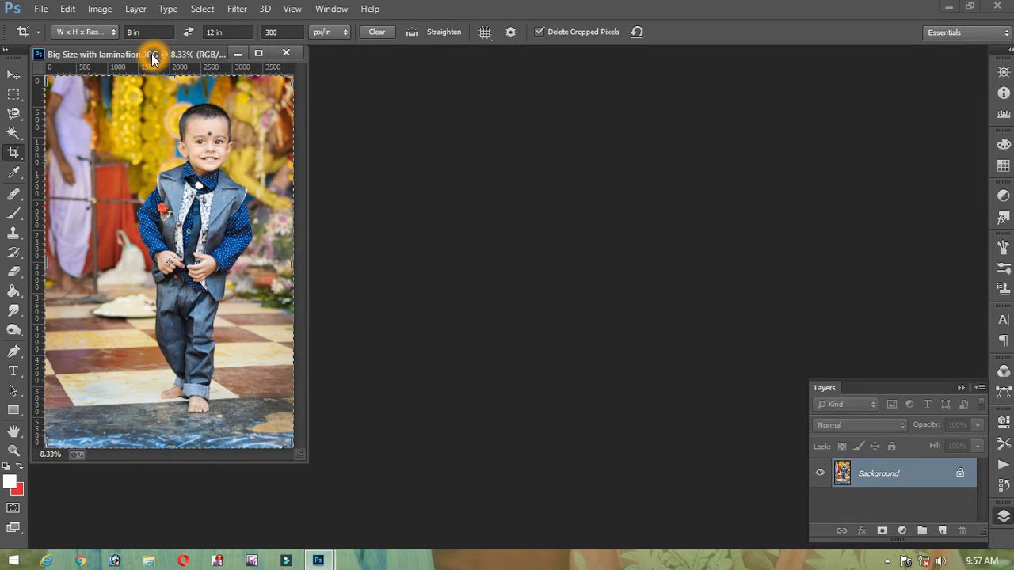
pyautogui.moveTo(153, 58); pyautogui.dragTo(179, 85)
pyautogui.click(13, 74)
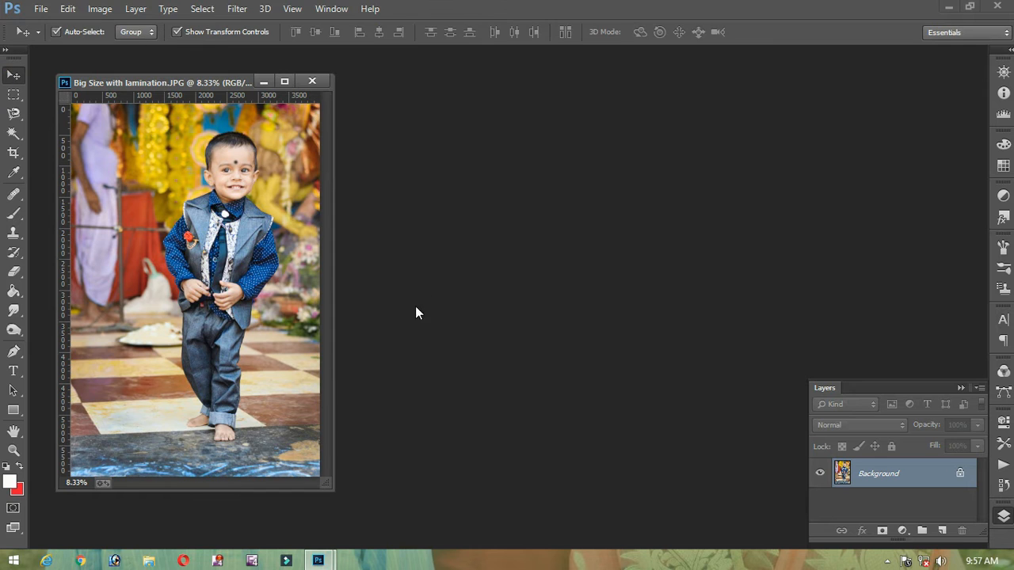
# Switch to File Explorer and open the All Png folder inside PSD Album Design Page on Local Disk (E:)
pyautogui.click(149, 563)
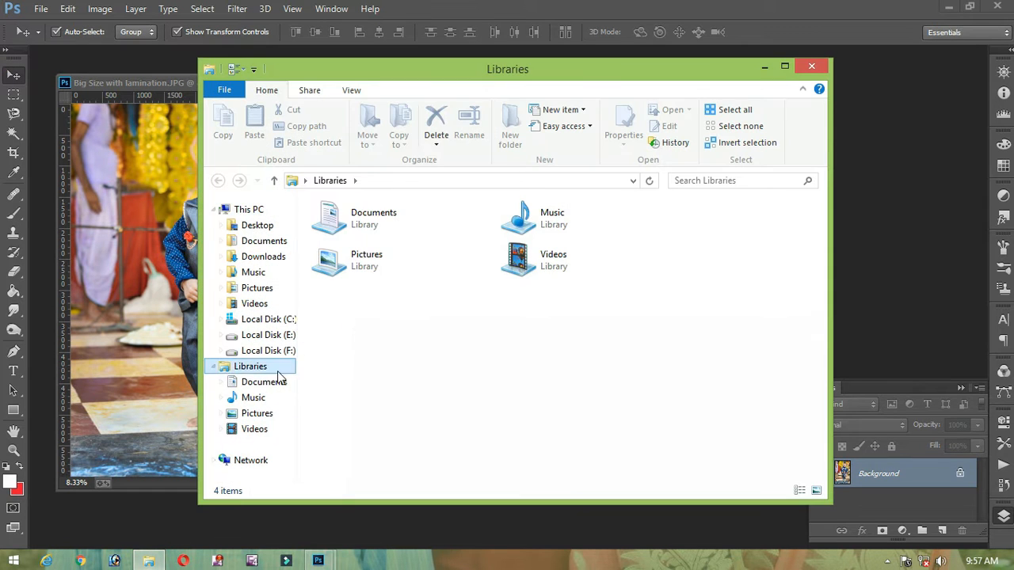
pyautogui.click(274, 352)
pyautogui.click(276, 340)
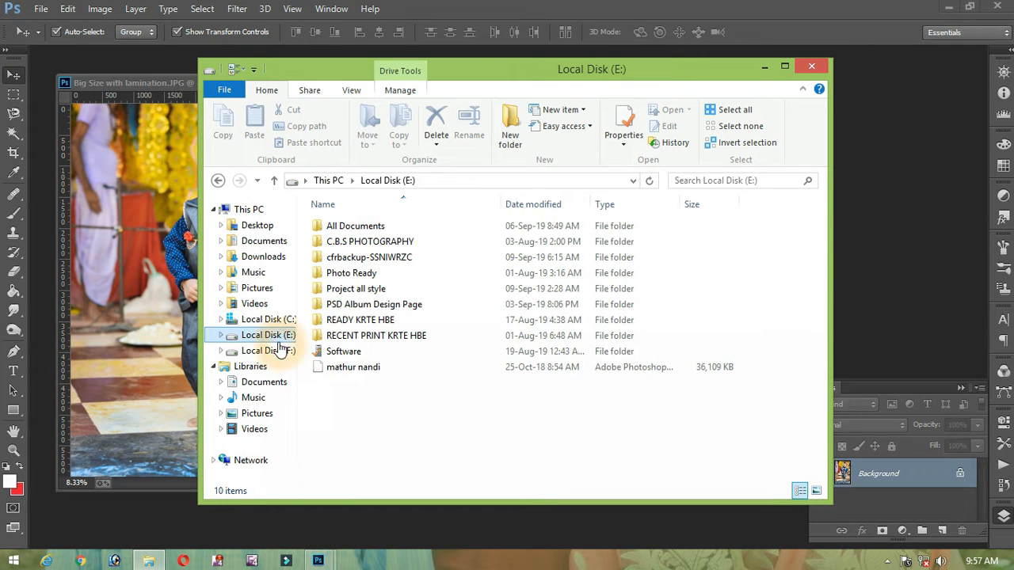
pyautogui.click(385, 305)
pyautogui.click(385, 305)
pyautogui.doubleClick(465, 303)
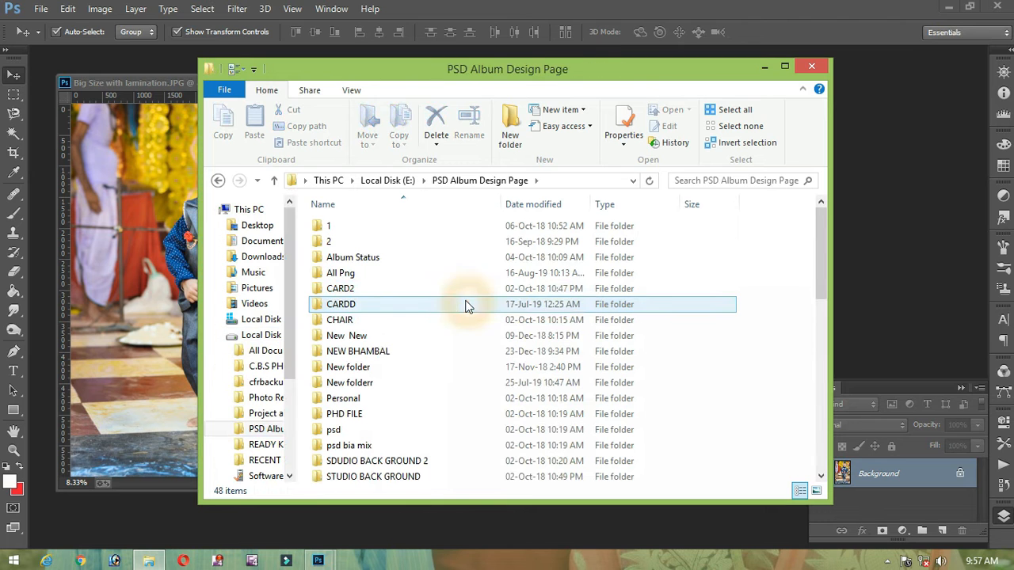
pyautogui.doubleClick(360, 274)
# Open the Latast folder inside All Png and display its files as large icons
pyautogui.click(351, 90)
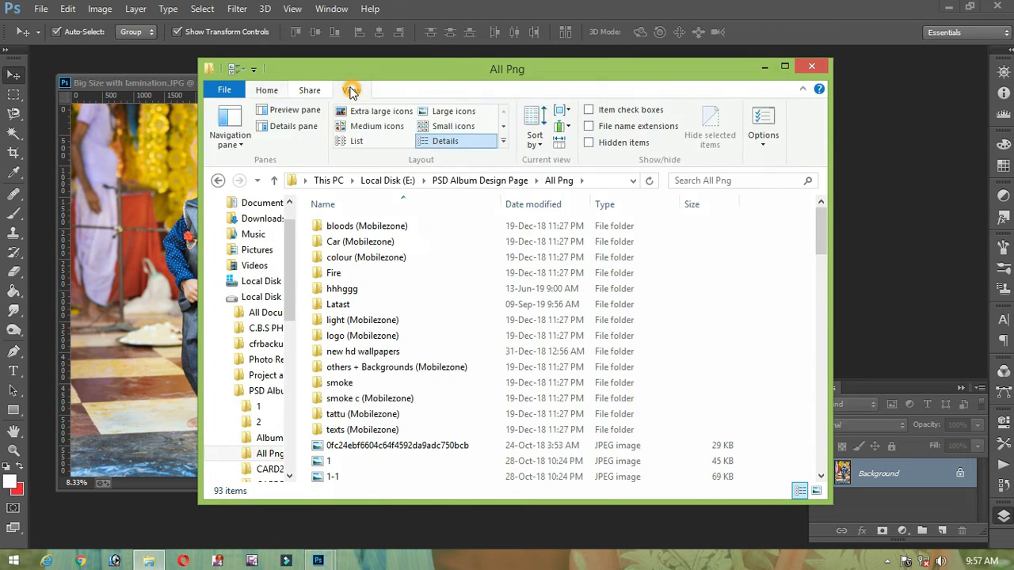
pyautogui.click(452, 111)
pyautogui.doubleClick(767, 230)
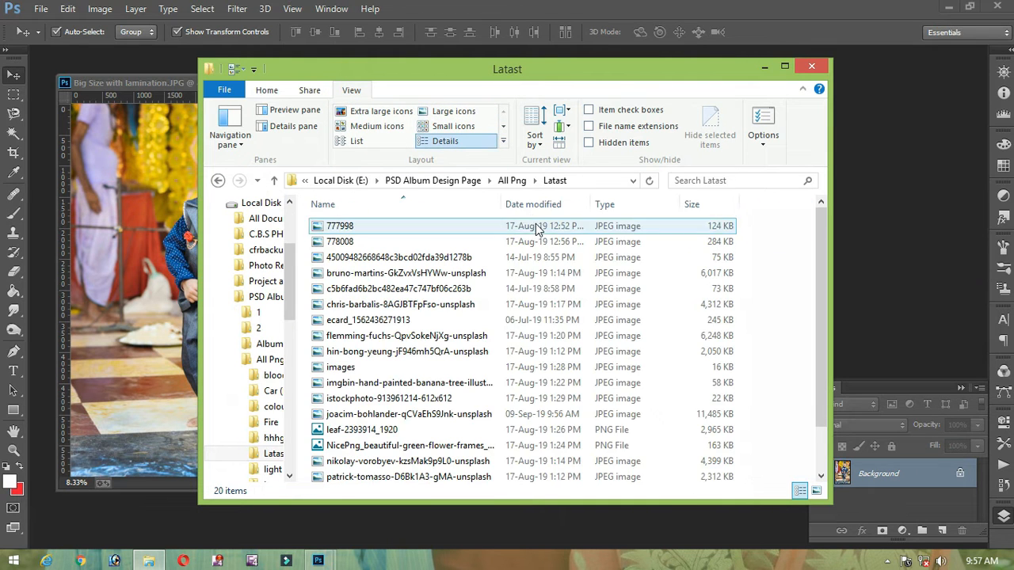
pyautogui.click(383, 113)
pyautogui.click(452, 112)
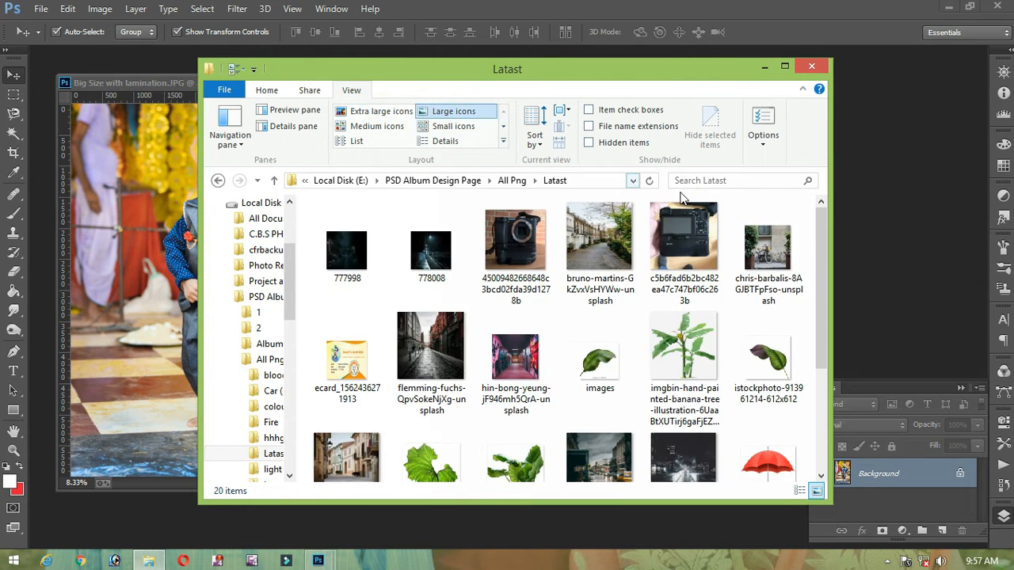
# Open the narrow street photo with pale buildings from the Latast folder in Photoshop and minimize its window
pyautogui.click(331, 431)
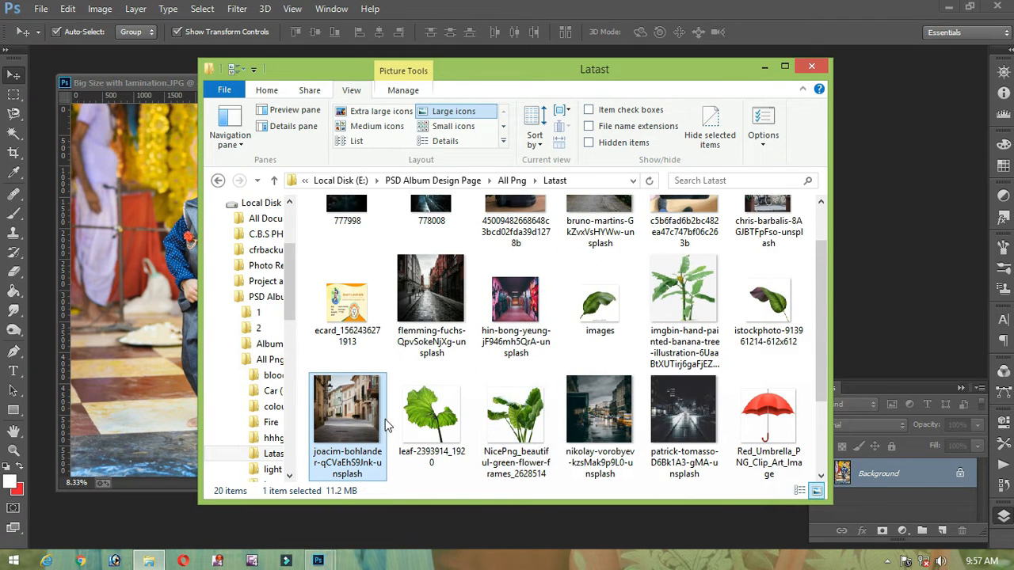
pyautogui.moveTo(355, 72); pyautogui.dragTo(749, 142)
pyautogui.moveTo(741, 482); pyautogui.dragTo(493, 277)
pyautogui.moveTo(135, 73); pyautogui.dragTo(506, 75)
pyautogui.click(1004, 516)
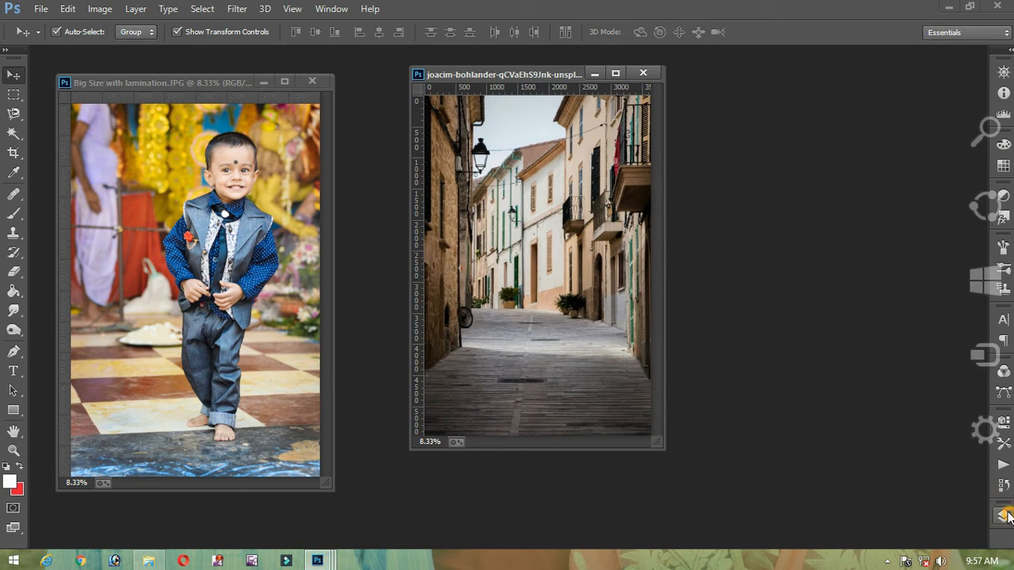
pyautogui.click(594, 73)
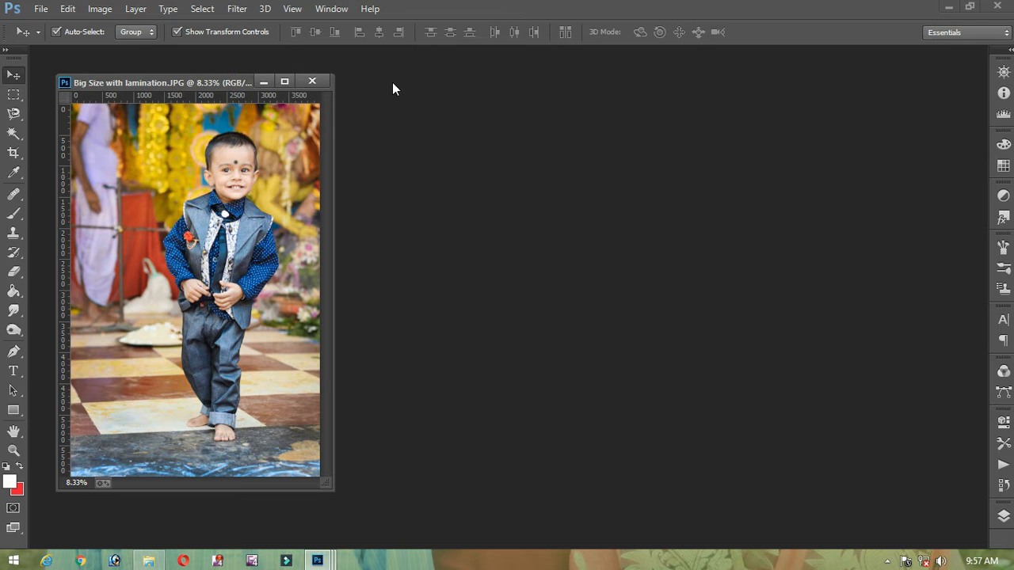
# Dock the boy's photo as a tabbed document and activate the Magnetic Lasso tool for selecting from his feet
pyautogui.moveTo(221, 80); pyautogui.dragTo(421, 57)
pyautogui.click(658, 304)
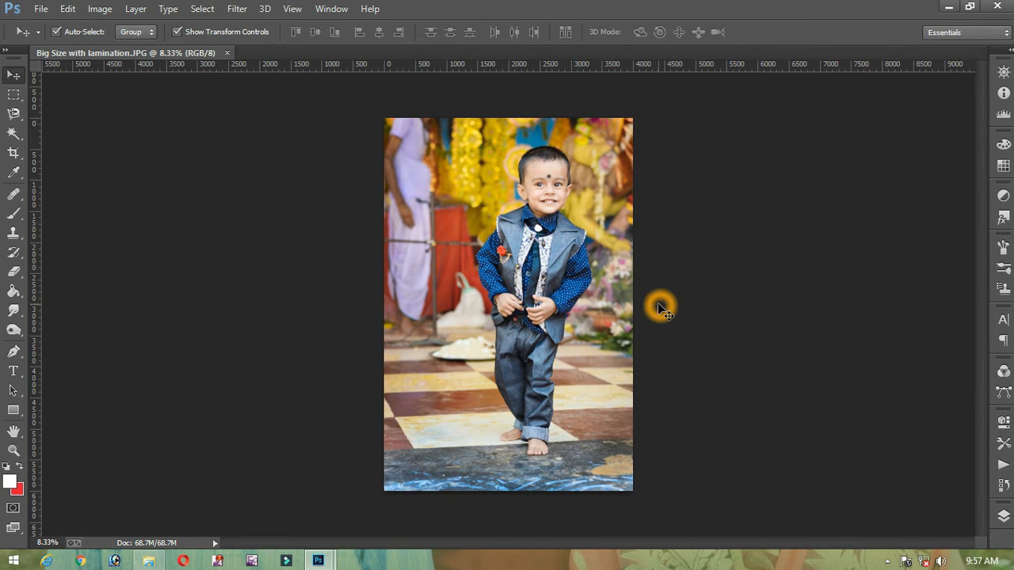
pyautogui.scroll(4, 639, 281)
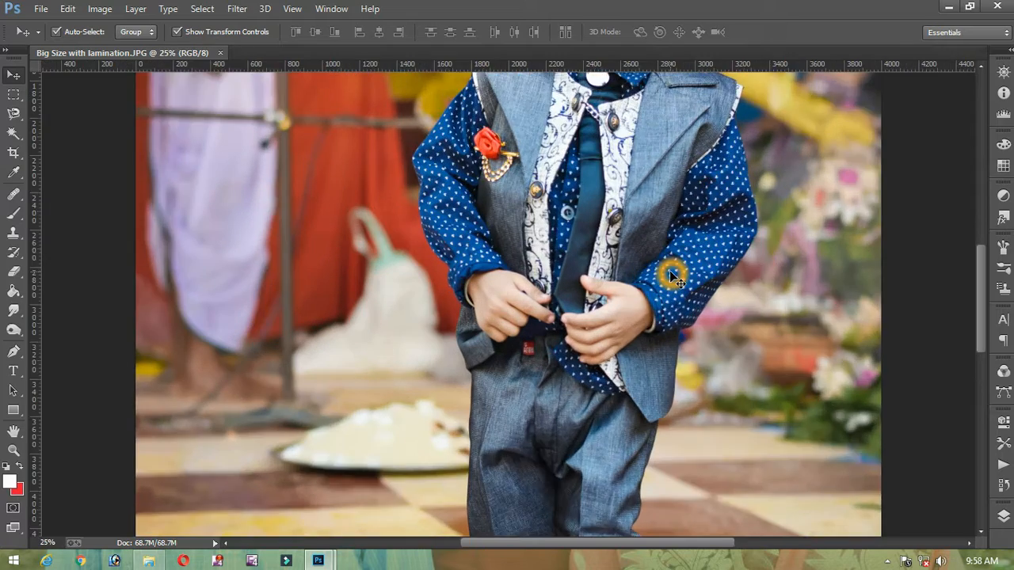
pyautogui.scroll(-10, 582, 386)
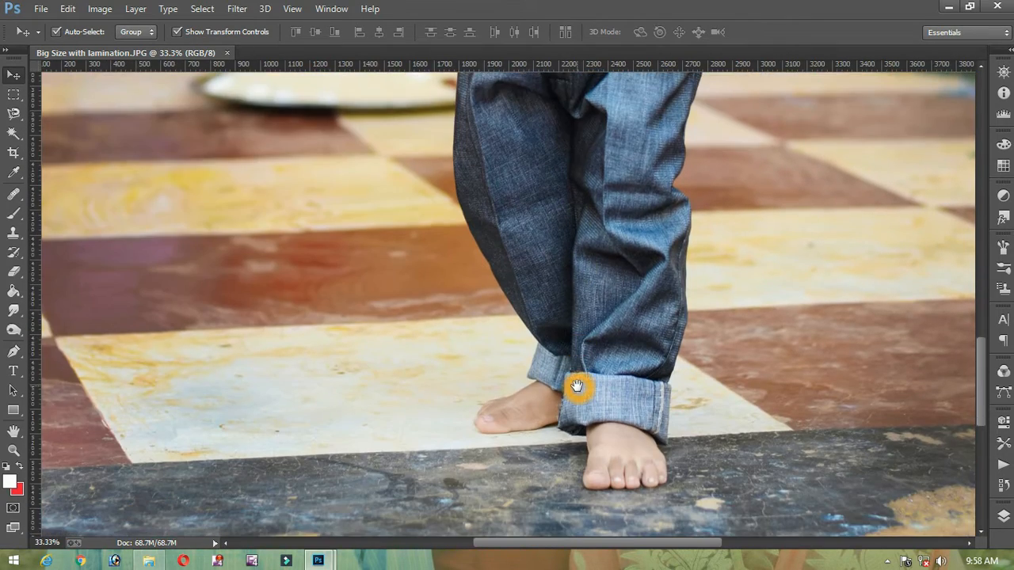
pyautogui.moveTo(576, 386); pyautogui.dragTo(559, 318)
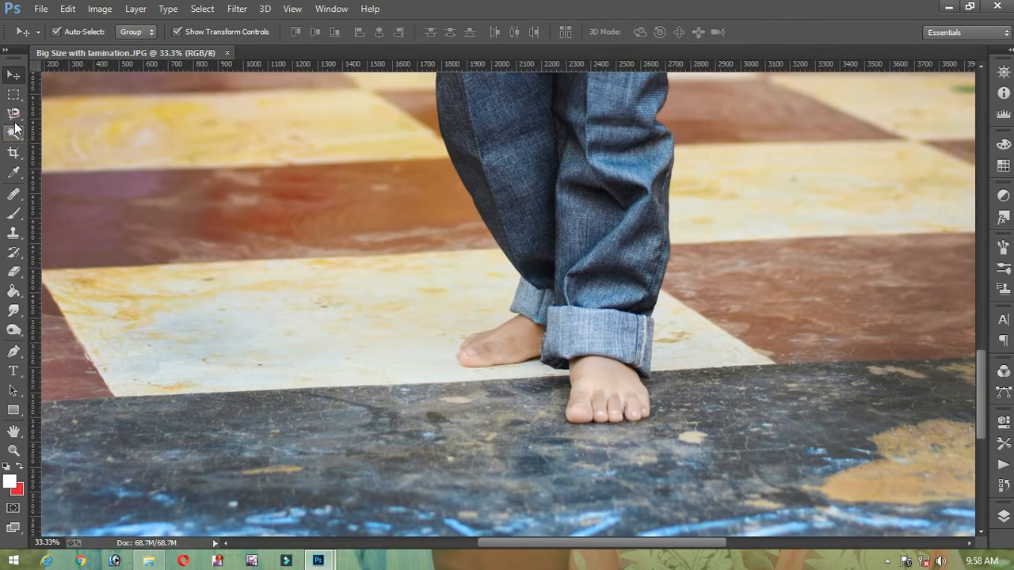
pyautogui.rightClick(15, 119)
pyautogui.click(462, 183)
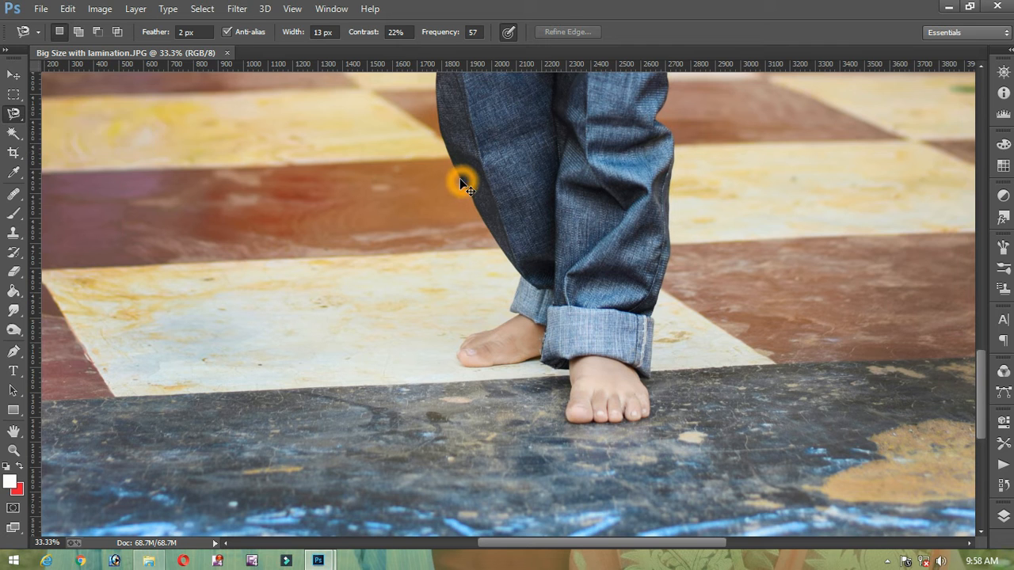
# Start a Magnetic Lasso outline at the right trouser cuff and trace it around both of the boy's feet
pyautogui.hotkey('ctrl', '+')
pyautogui.click(633, 223)
pyautogui.moveTo(633, 219); pyautogui.dragTo(430, 231)
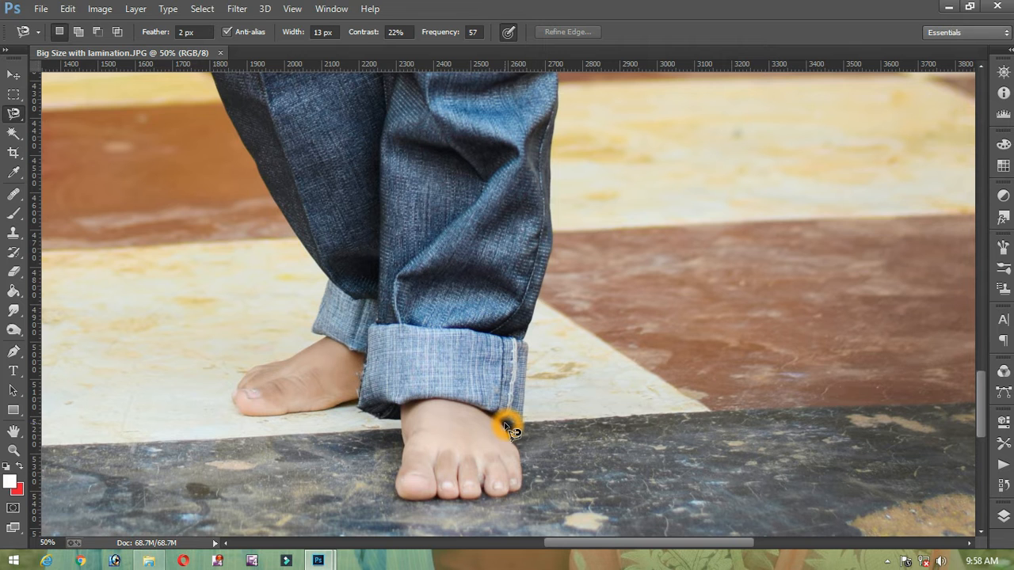
pyautogui.hotkey('ctrl', '+')
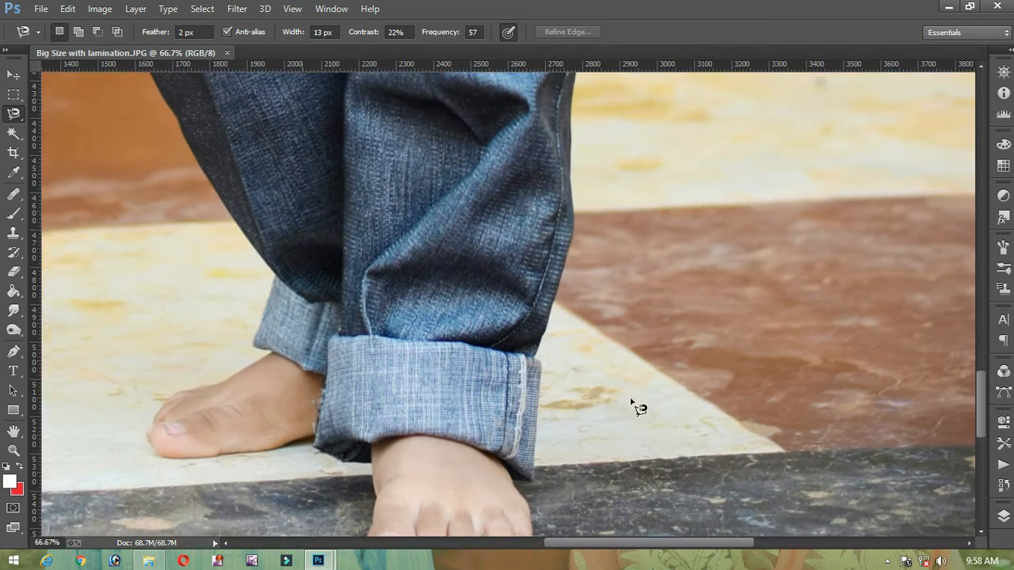
pyautogui.moveTo(636, 407); pyautogui.dragTo(492, 248)
pyautogui.click(486, 295)
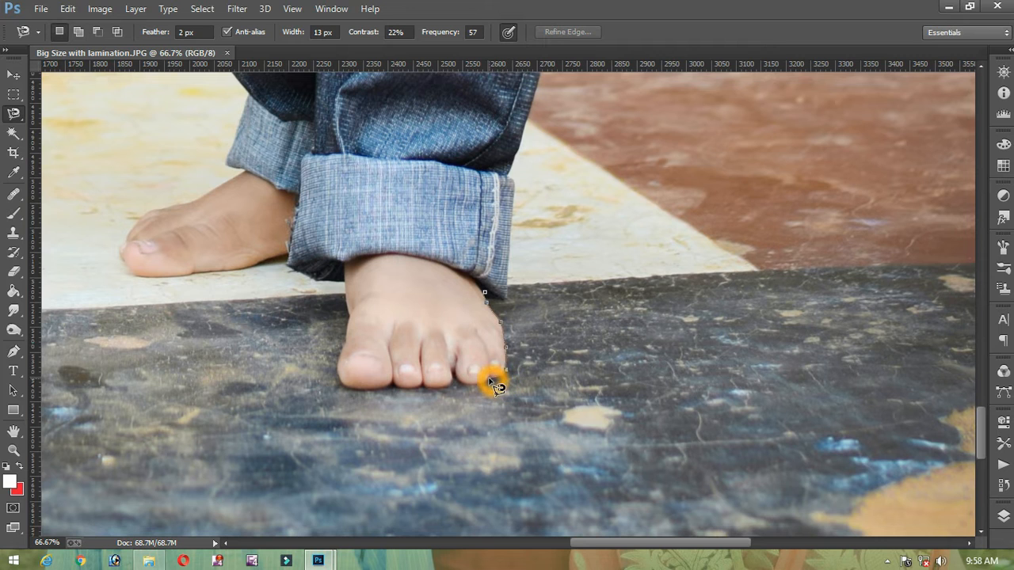
pyautogui.click(441, 389)
pyautogui.click(424, 388)
pyautogui.click(288, 264)
pyautogui.click(119, 248)
pyautogui.click(154, 208)
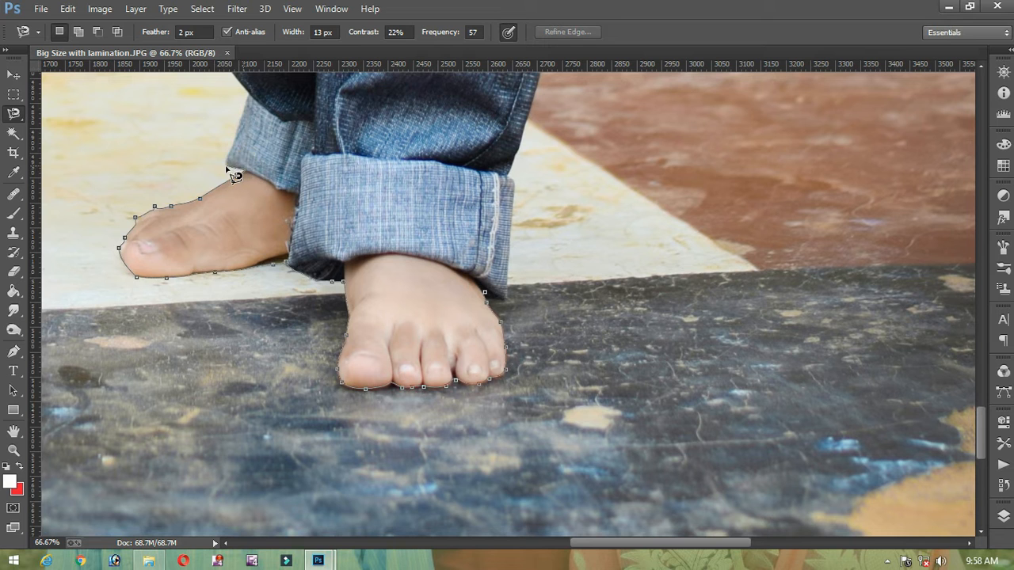
# Continue the lasso outline up the outer edge of the left trouser leg to the hem of the vest
pyautogui.moveTo(251, 95)
pyautogui.mouseDown()
pyautogui.moveTo(302, 182)
pyautogui.moveTo(438, 235)
pyautogui.moveTo(531, 319)
pyautogui.moveTo(546, 385)
pyautogui.mouseUp()
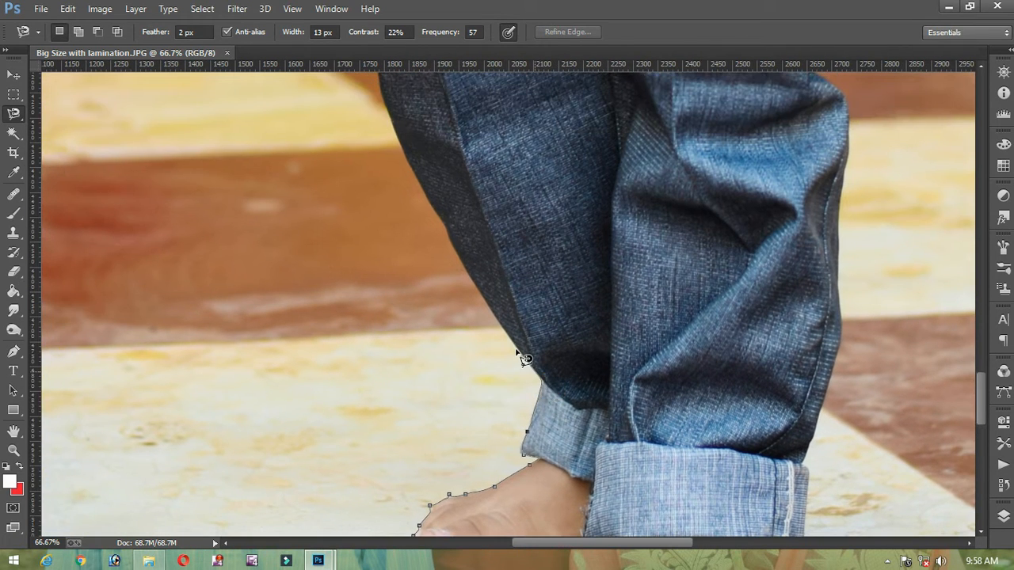
pyautogui.moveTo(404, 132); pyautogui.dragTo(409, 389)
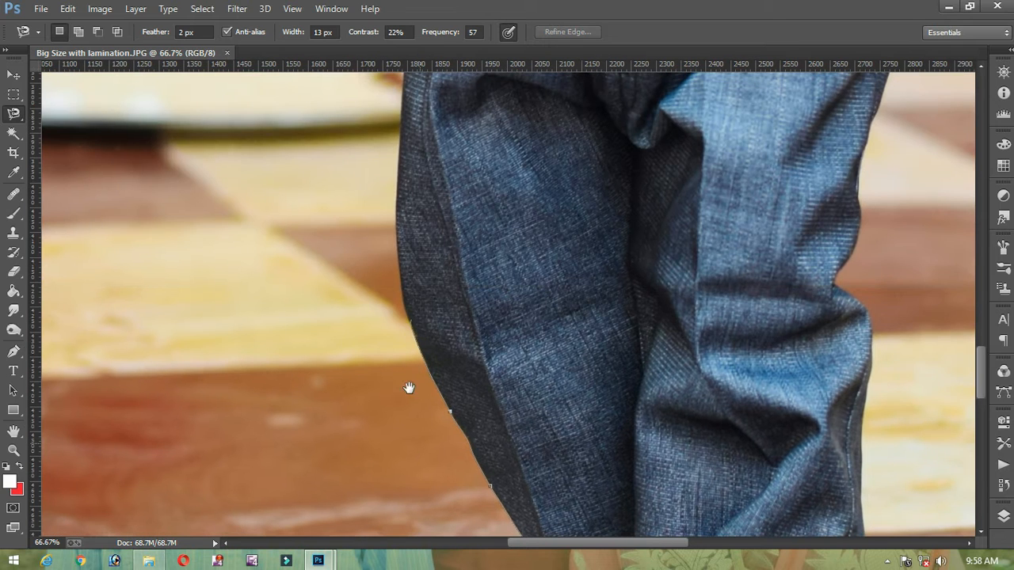
pyautogui.moveTo(414, 90); pyautogui.dragTo(419, 482)
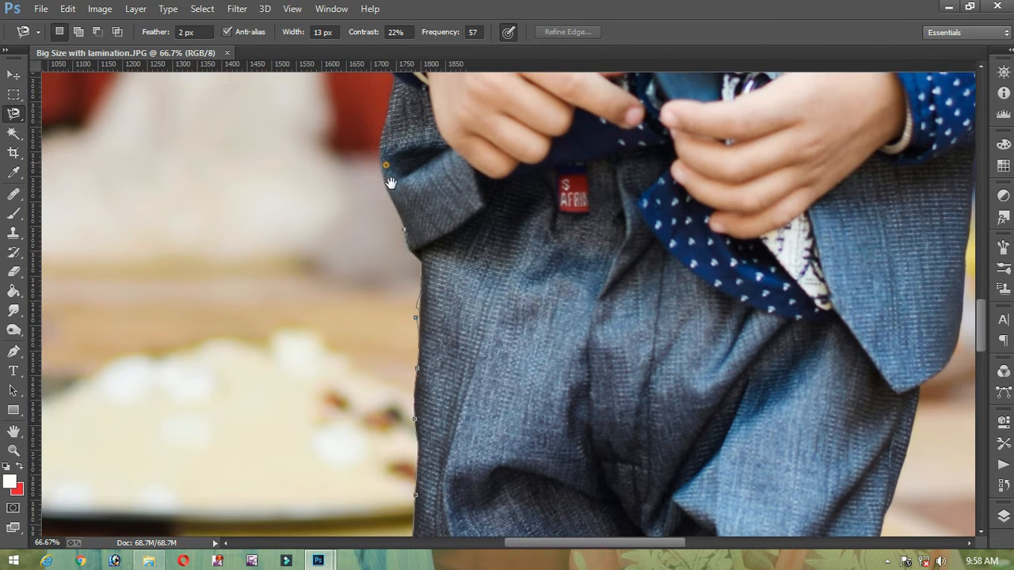
pyautogui.moveTo(384, 163); pyautogui.dragTo(396, 413)
pyautogui.click(389, 396)
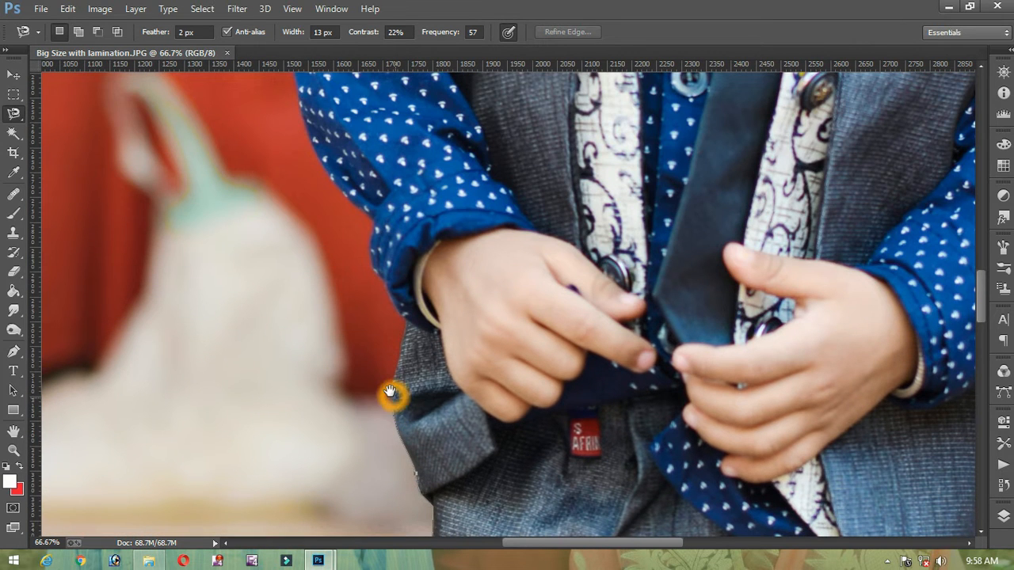
# Trace the lasso outline from the vest hem up the left sleeve, over the shoulder and collar to the ear
pyautogui.click(406, 345)
pyautogui.scroll(-1, 407, 342)
pyautogui.scroll(1, 407, 356)
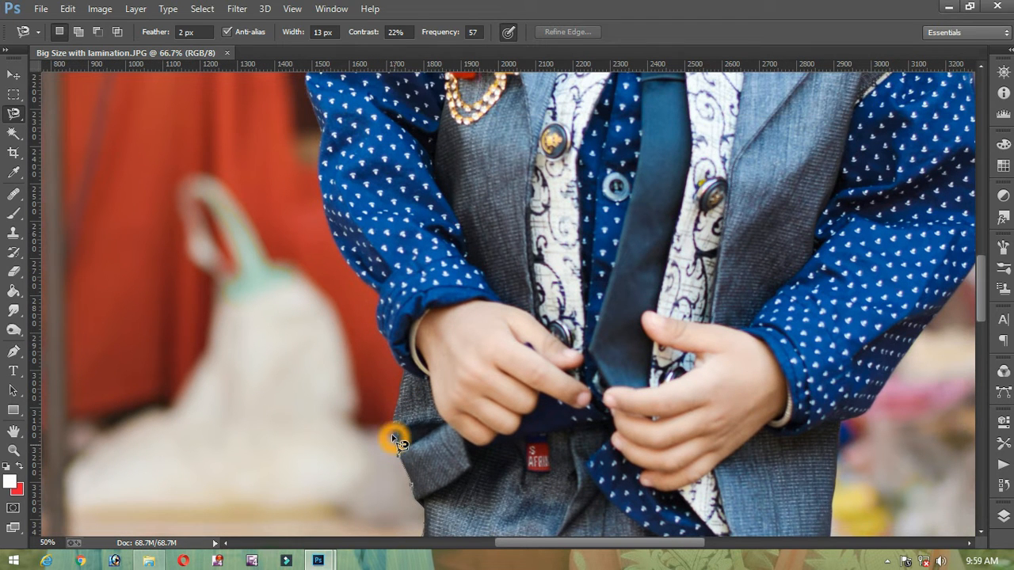
pyautogui.click(406, 378)
pyautogui.click(340, 226)
pyautogui.press('space')
pyautogui.moveTo(324, 167); pyautogui.dragTo(366, 453)
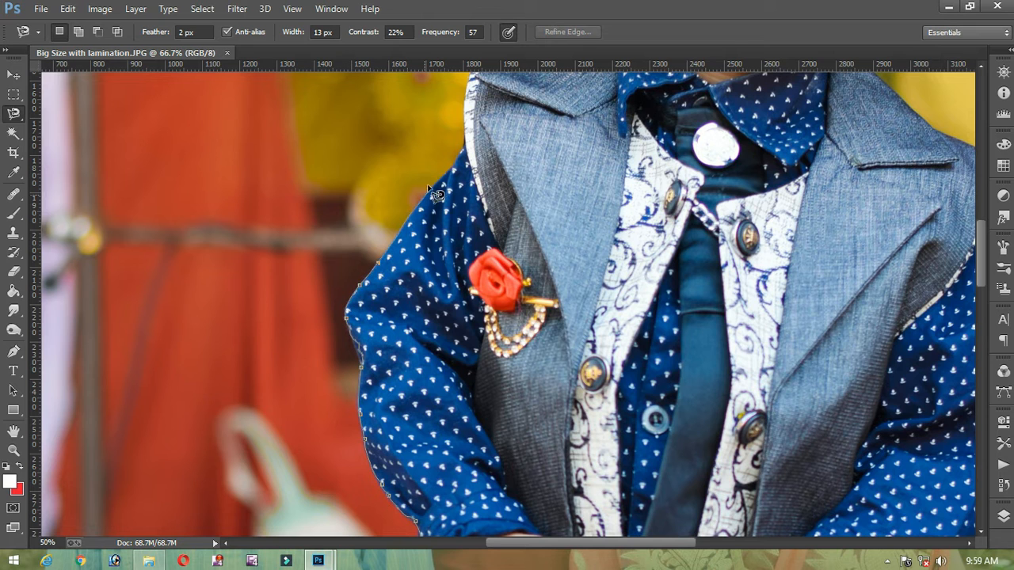
pyautogui.press('space')
pyautogui.moveTo(480, 143); pyautogui.dragTo(469, 425)
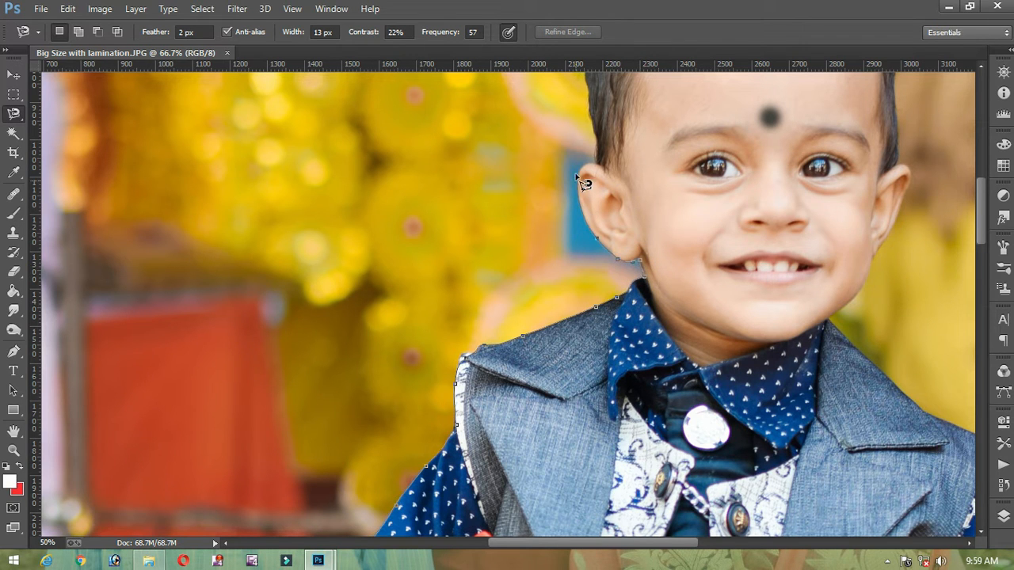
# Trace the lasso outline up past the left ear and around the boy's hair to the top of the right ear
pyautogui.moveTo(594, 155); pyautogui.dragTo(455, 398)
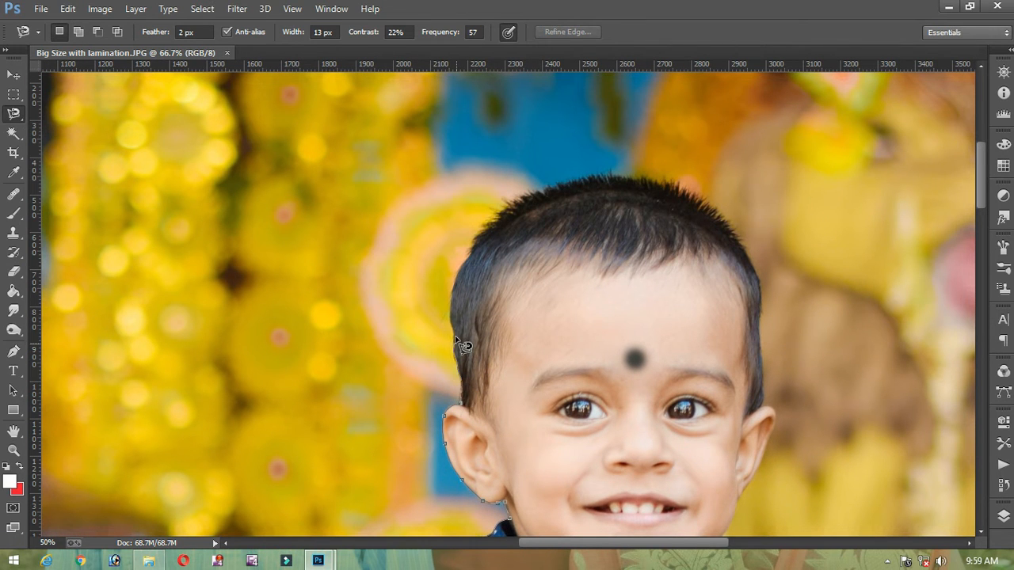
pyautogui.click(584, 176)
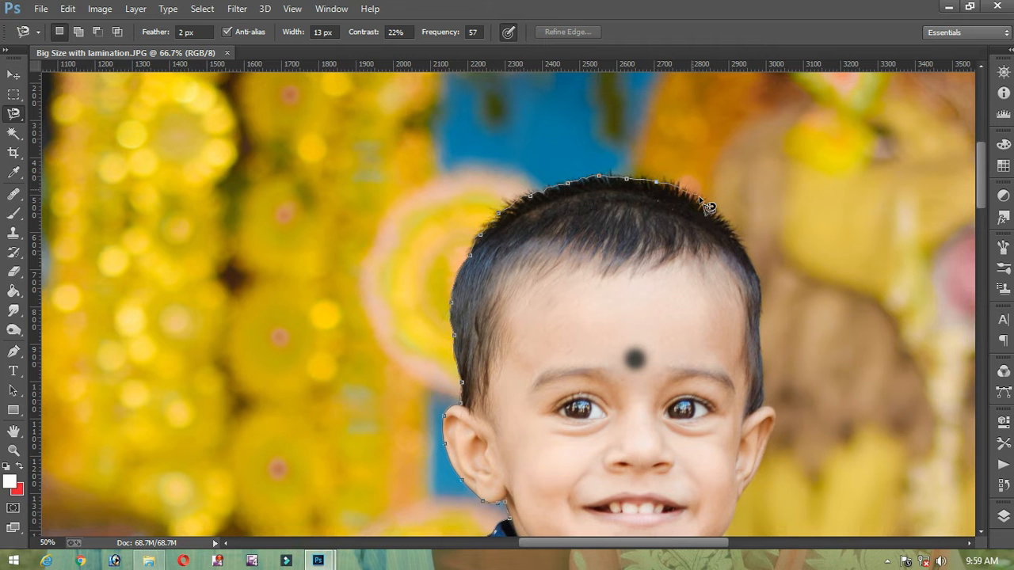
pyautogui.click(745, 251)
pyautogui.click(768, 410)
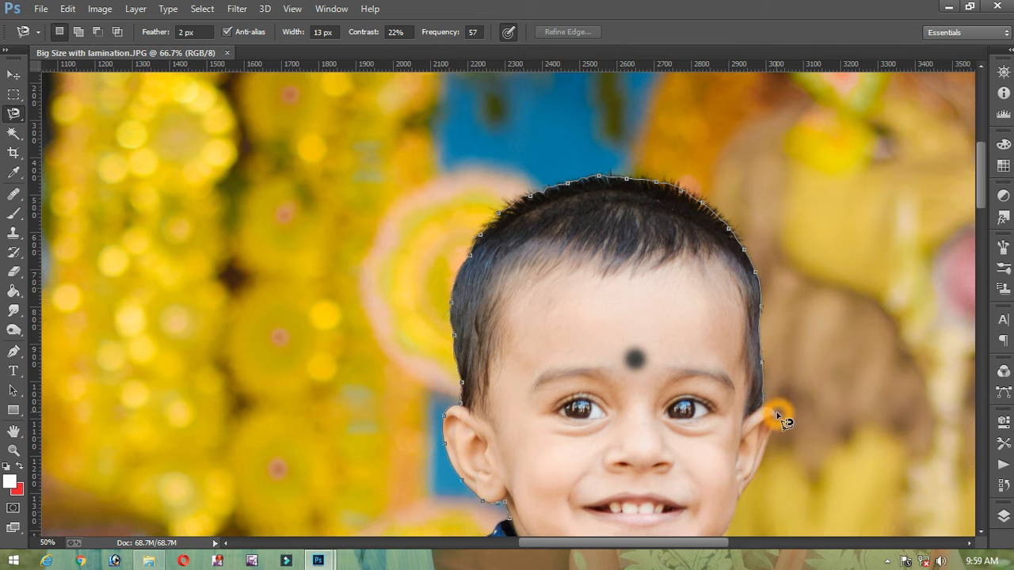
# Trace the lasso outline closely down the outer edge of the boy's right-hand ear to the earlobe
pyautogui.keyDown('ctrl'); pyautogui.click(760, 460); pyautogui.keyUp('ctrl')
pyautogui.keyDown('ctrl'); pyautogui.click(761, 459); pyautogui.keyUp('ctrl')
pyautogui.moveTo(758, 457); pyautogui.dragTo(413, 301)
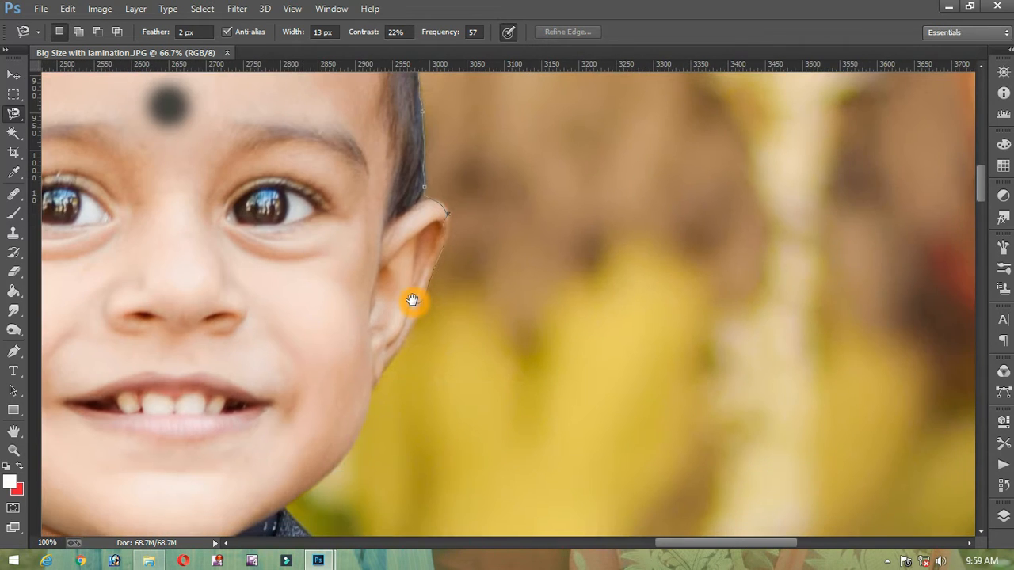
pyautogui.click(448, 219)
pyautogui.click(449, 237)
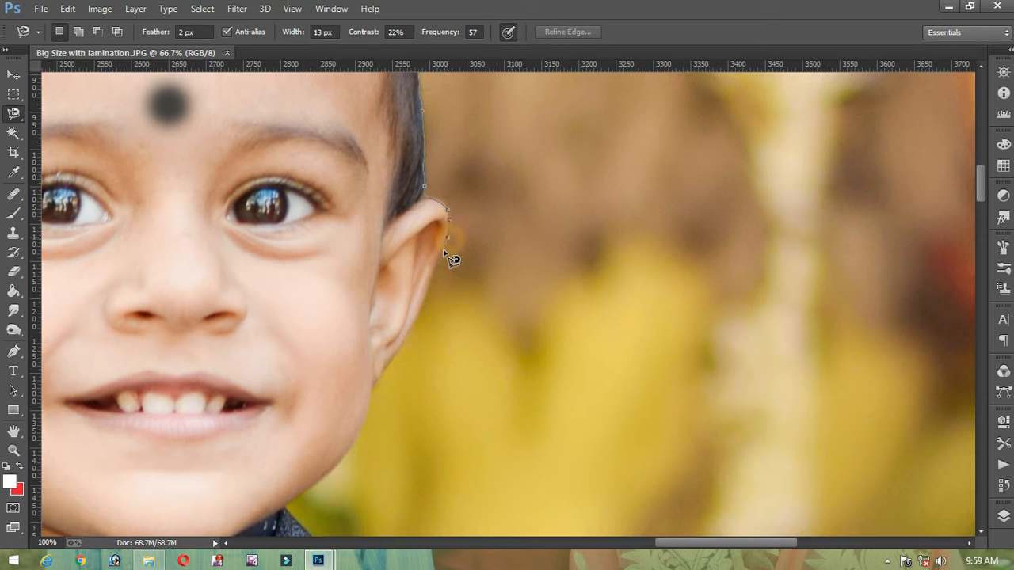
pyautogui.click(435, 272)
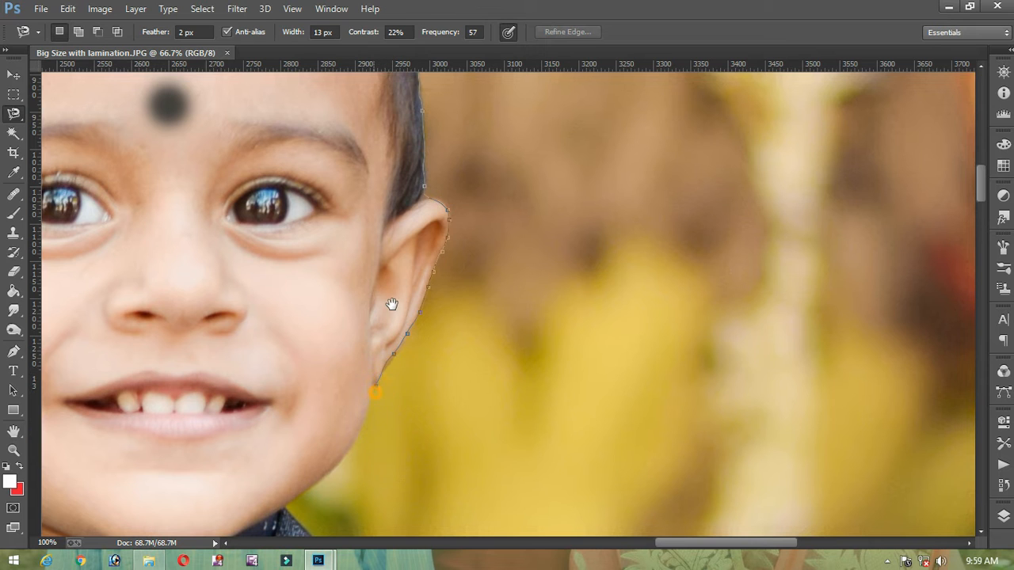
# Continue the lasso outline from the earlobe along the right side of the jaw to the vest collar
pyautogui.moveTo(374, 390); pyautogui.dragTo(467, 140)
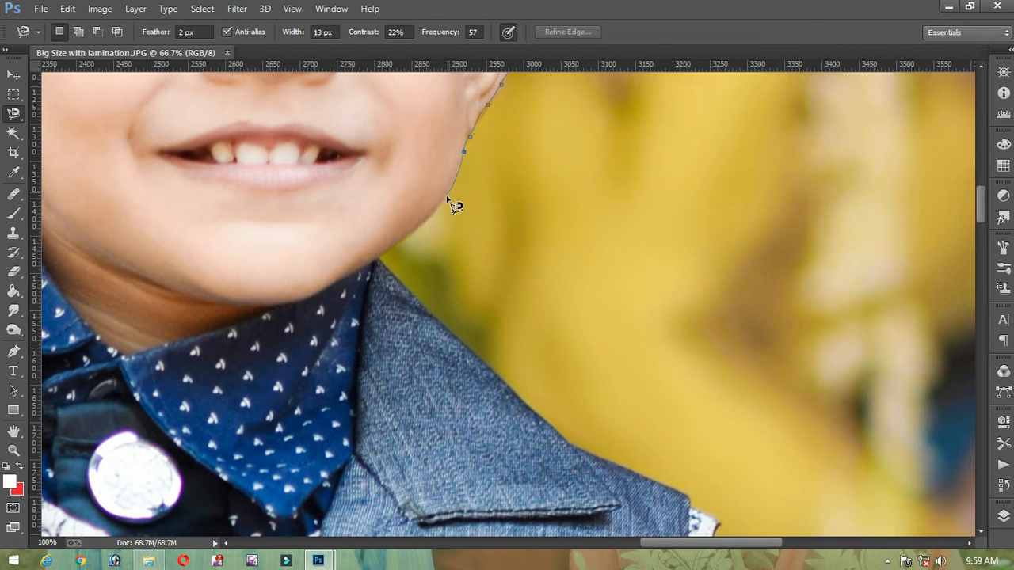
pyautogui.click(380, 261)
pyautogui.keyDown('alt'); pyautogui.click(427, 320); pyautogui.keyUp('alt')
pyautogui.keyDown('alt'); pyautogui.click(427, 320); pyautogui.keyUp('alt')
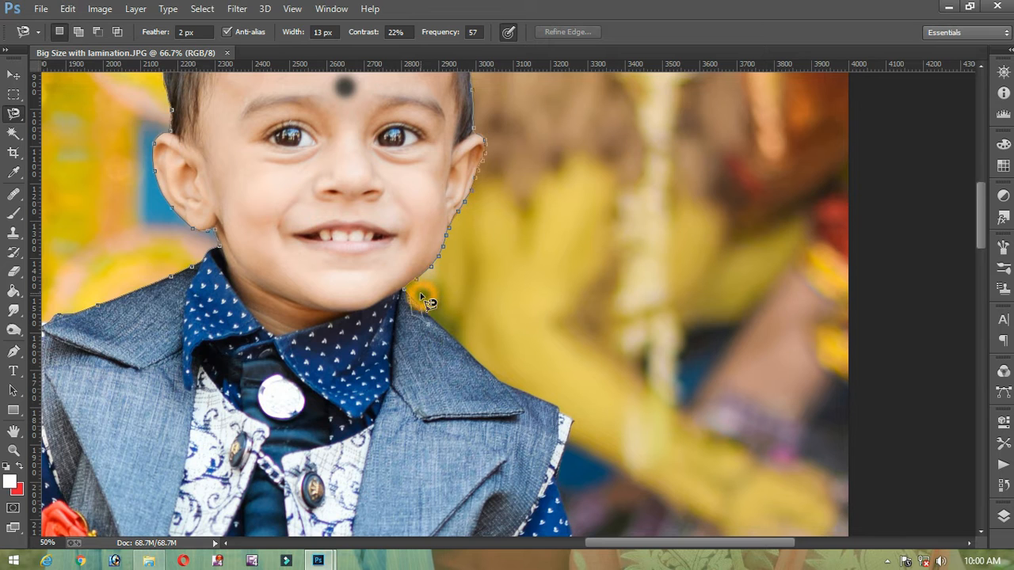
# Continue the lasso outline from the vest collar over the right-hand shoulder and down the outer edge of the blue sleeve
pyautogui.click(453, 339)
pyautogui.click(463, 348)
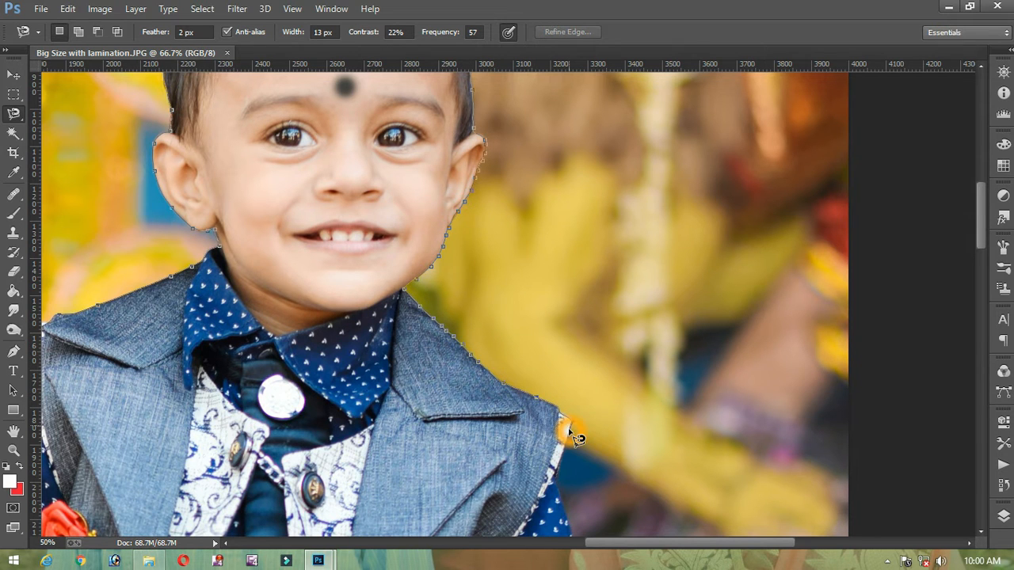
pyautogui.moveTo(570, 478); pyautogui.dragTo(496, 164)
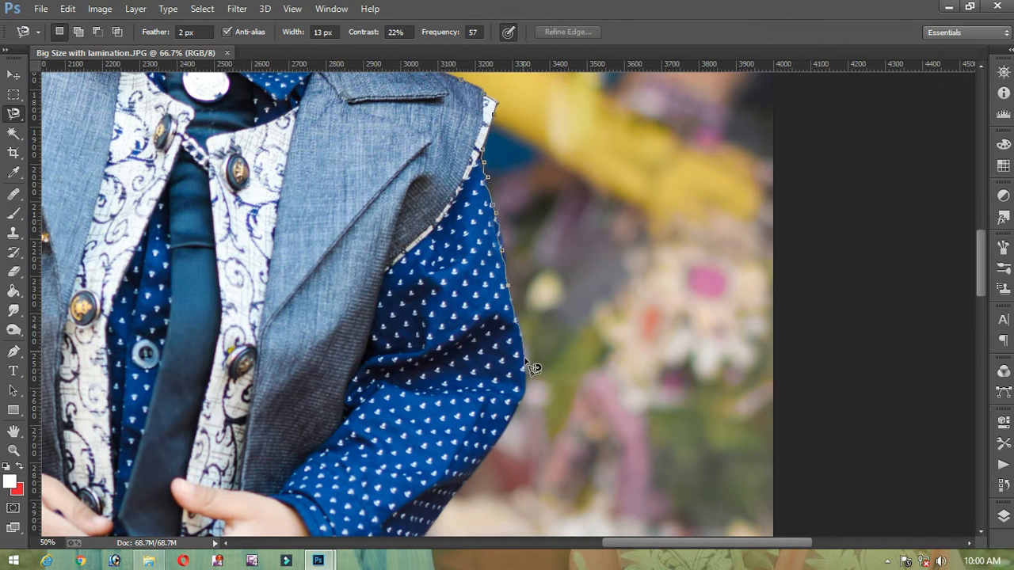
pyautogui.moveTo(509, 441)
pyautogui.mouseDown()
pyautogui.moveTo(525, 264)
pyautogui.moveTo(564, 151)
pyautogui.mouseUp()
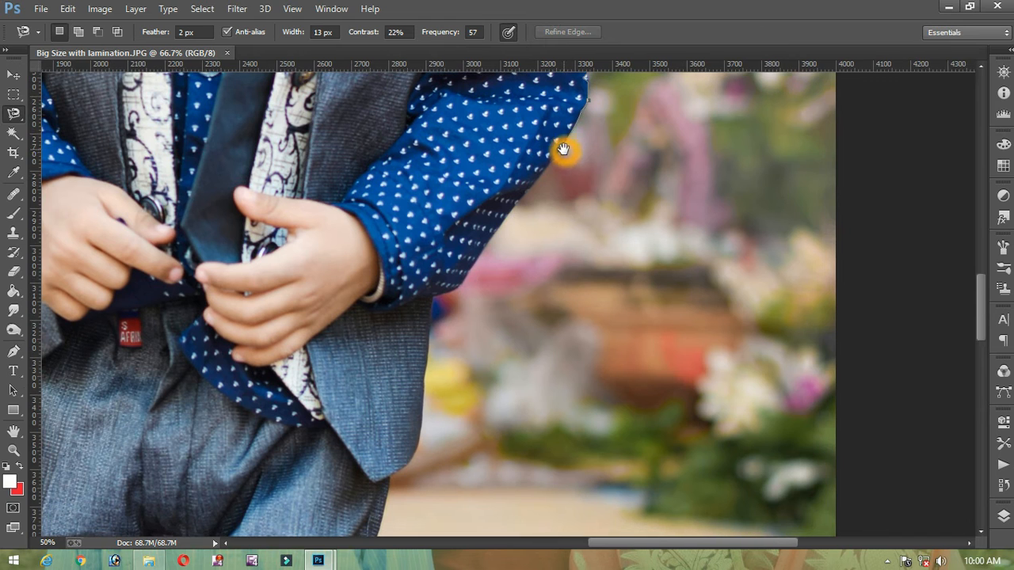
# Trace the lasso outline down the vest hem and outer trouser leg to the cuff, closing the selection at the front foot
pyautogui.click(425, 389)
pyautogui.moveTo(389, 478)
pyautogui.mouseDown()
pyautogui.moveTo(448, 181)
pyautogui.moveTo(466, 151)
pyautogui.mouseUp()
pyautogui.click(422, 334)
pyautogui.moveTo(435, 412)
pyautogui.mouseDown()
pyautogui.moveTo(436, 433)
pyautogui.moveTo(509, 163)
pyautogui.mouseUp()
pyautogui.moveTo(483, 243); pyautogui.dragTo(497, 132)
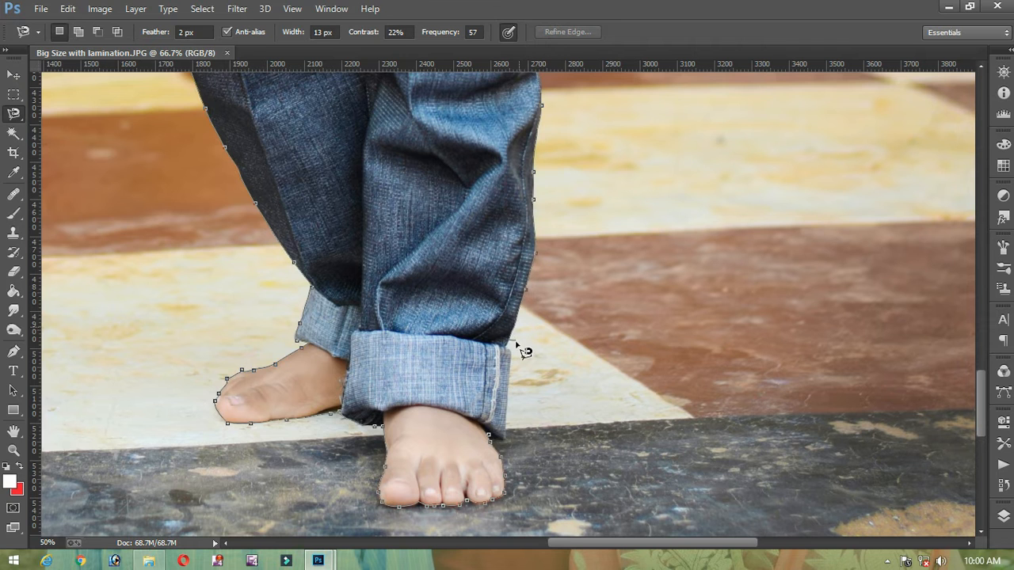
pyautogui.click(493, 439)
# Float the boy's photo in its own window and copy the selected boy onto a new layer
pyautogui.hotkey('ctrl', '-')
pyautogui.hotkey('ctrl', '-')
pyautogui.hotkey('ctrl', '-')
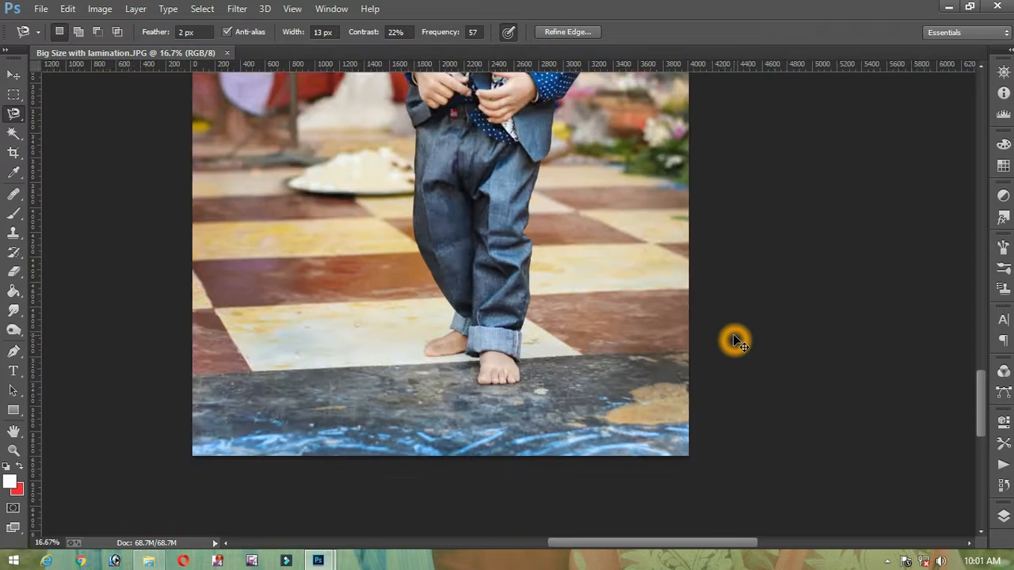
pyautogui.hotkey('ctrl', '-')
pyautogui.hotkey('ctrl', '-')
pyautogui.moveTo(509, 51); pyautogui.dragTo(446, 66)
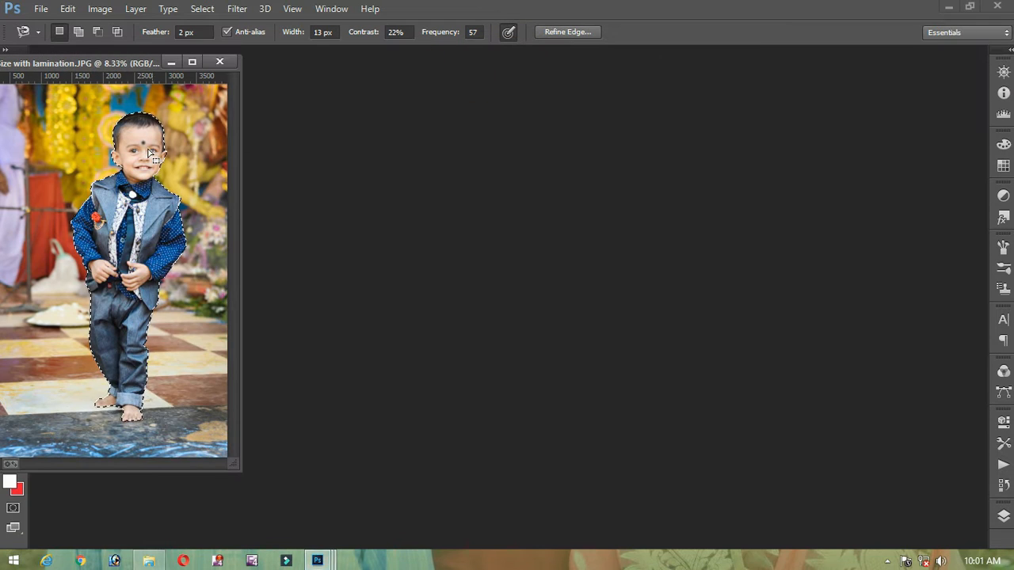
pyautogui.rightClick(137, 145)
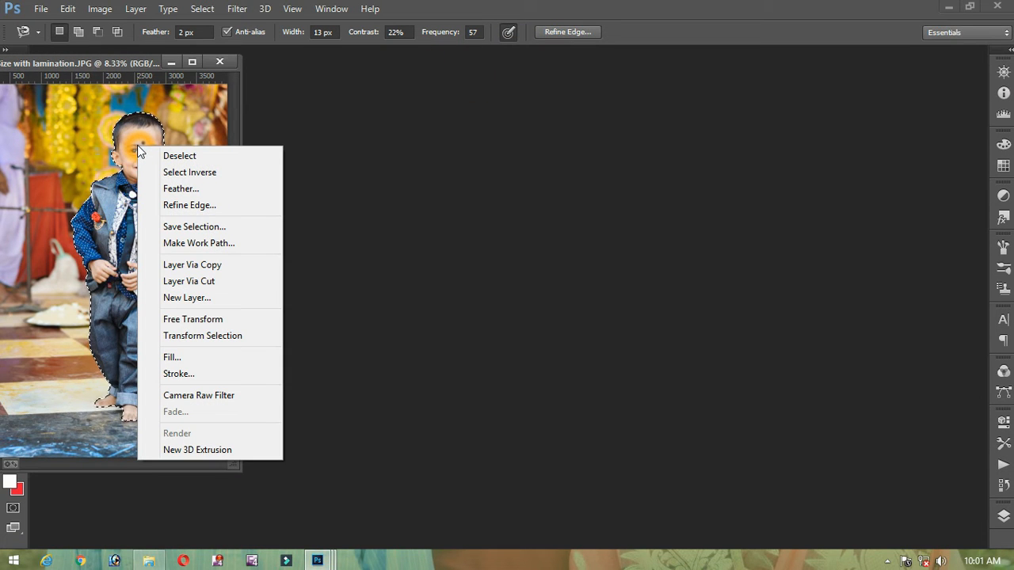
pyautogui.click(188, 264)
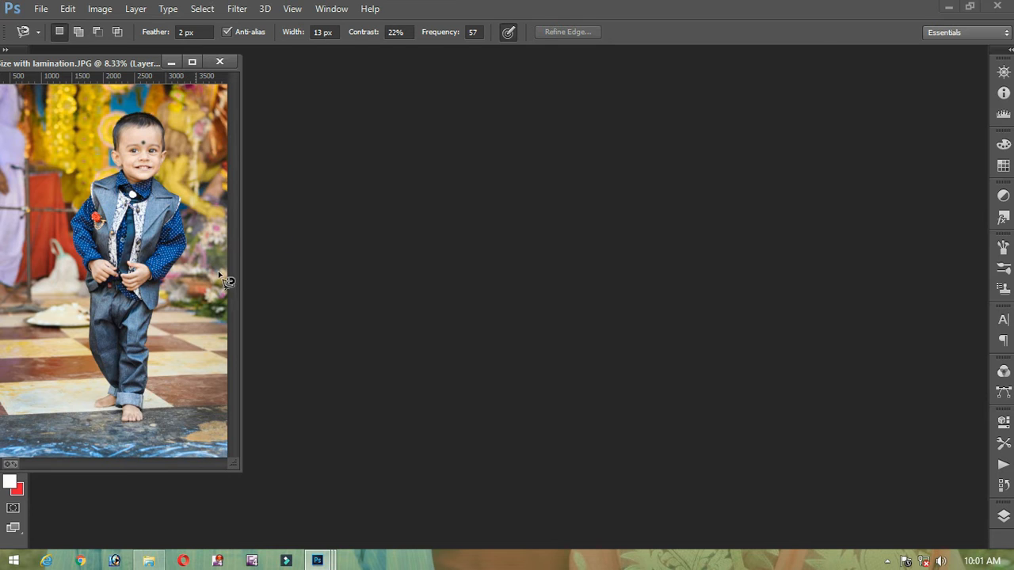
pyautogui.moveTo(119, 62); pyautogui.dragTo(297, 74)
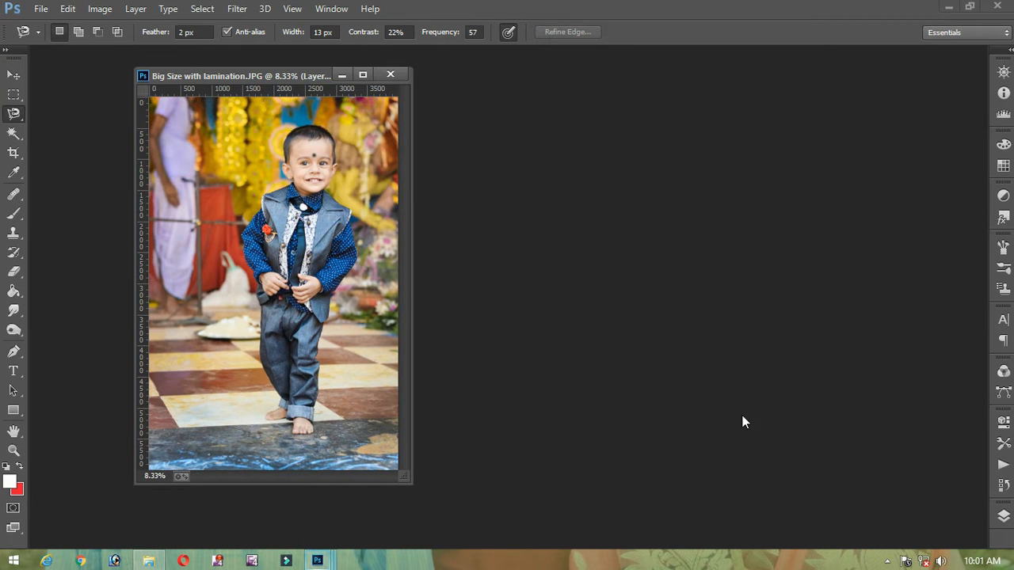
pyautogui.click(1004, 516)
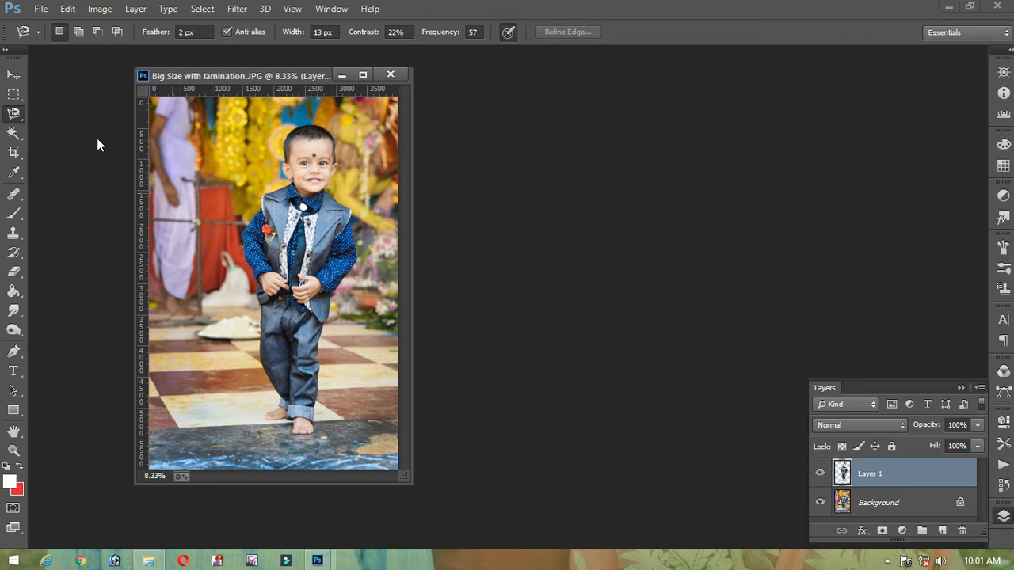
# Bring up the street photo beside the boy's photo and move the cut-out boy layer onto it with the Move tool
pyautogui.click(12, 76)
pyautogui.moveTo(303, 218); pyautogui.dragTo(300, 219)
pyautogui.moveTo(243, 75); pyautogui.dragTo(190, 72)
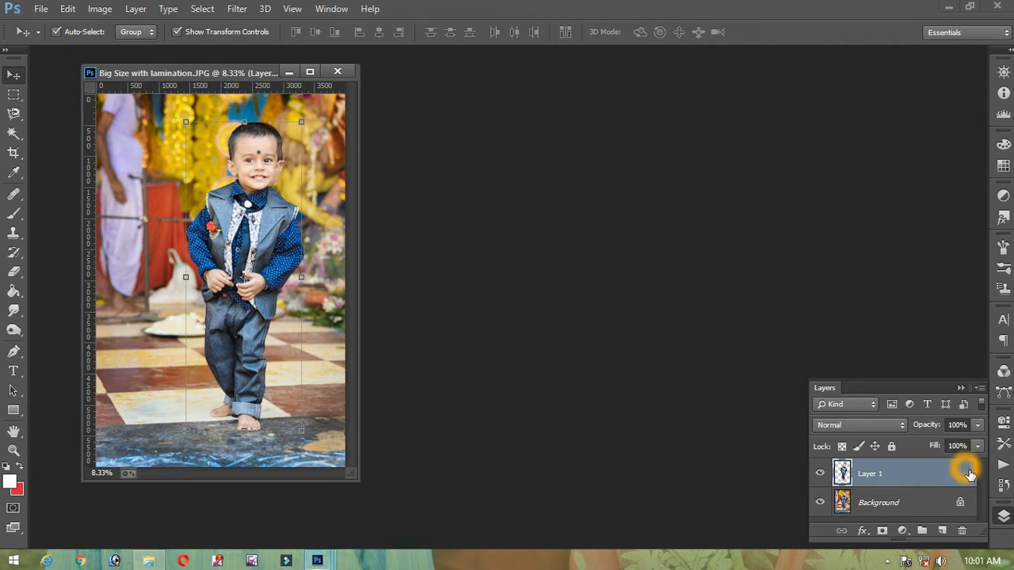
pyautogui.click(1004, 516)
pyautogui.click(317, 561)
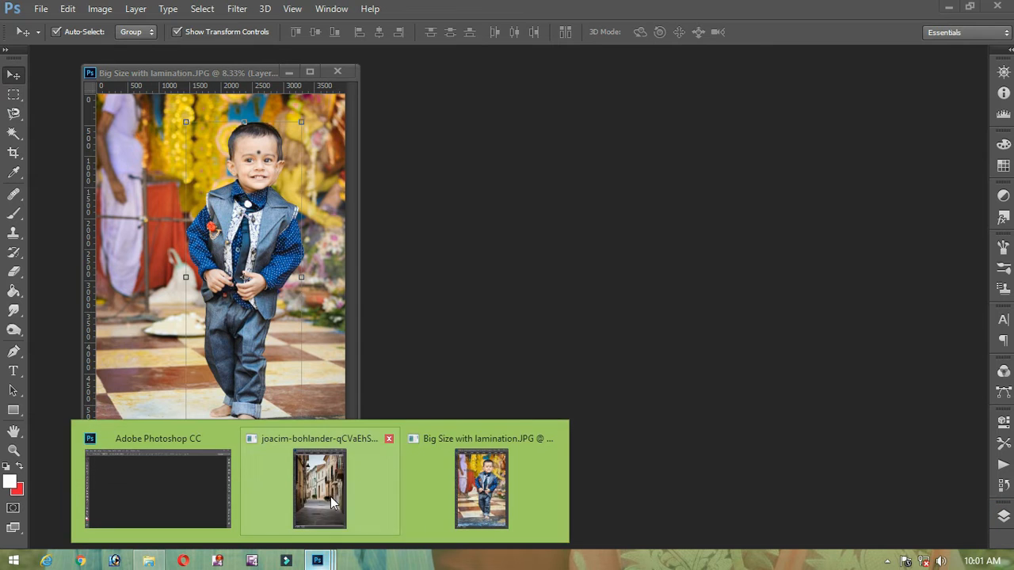
pyautogui.click(330, 496)
pyautogui.moveTo(516, 81); pyautogui.dragTo(515, 71)
pyautogui.moveTo(653, 438); pyautogui.dragTo(764, 512)
pyautogui.moveTo(244, 216); pyautogui.dragTo(574, 267)
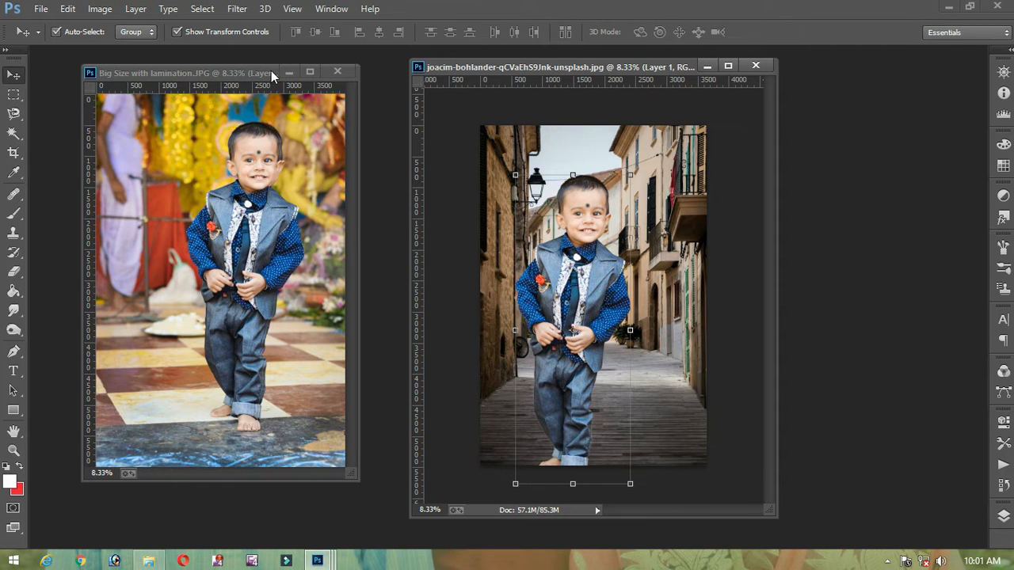
# Close the boy's original photo, scale the cut-out boy to about 84.5% and position him mid-street in the docked street photo
pyautogui.click(338, 71)
pyautogui.moveTo(482, 75); pyautogui.dragTo(291, 53)
pyautogui.moveTo(494, 256); pyautogui.dragTo(524, 222)
pyautogui.hotkey('ctrl', 't')
pyautogui.moveTo(457, 146); pyautogui.dragTo(478, 191)
pyautogui.moveTo(532, 298); pyautogui.dragTo(519, 296)
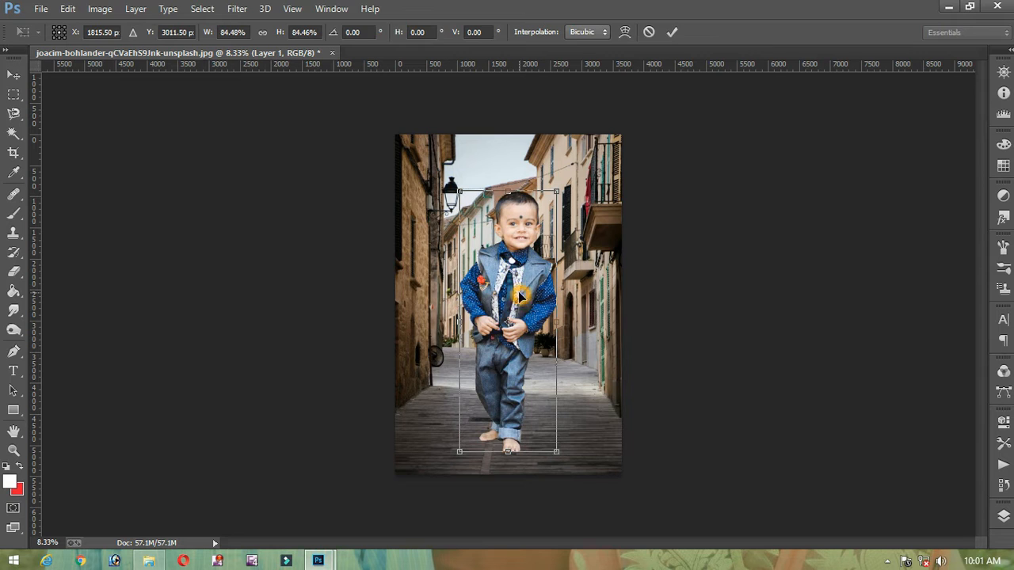
pyautogui.doubleClick(520, 297)
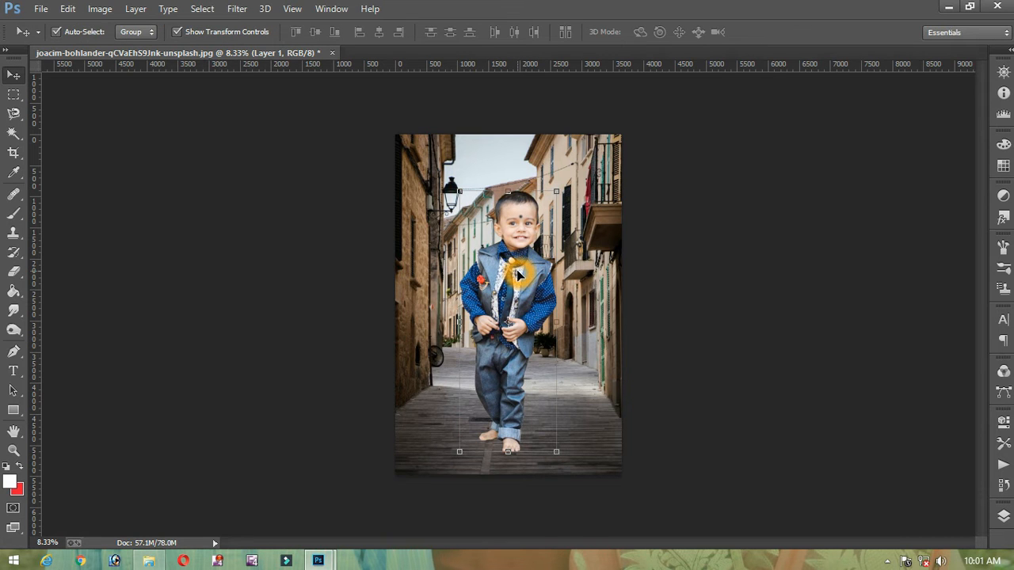
# Darken the boy's layer slightly with an RGB Curves point at input 137, output 121
pyautogui.hotkey('ctrl', 'm')
pyautogui.moveTo(826, 303); pyautogui.dragTo(839, 302)
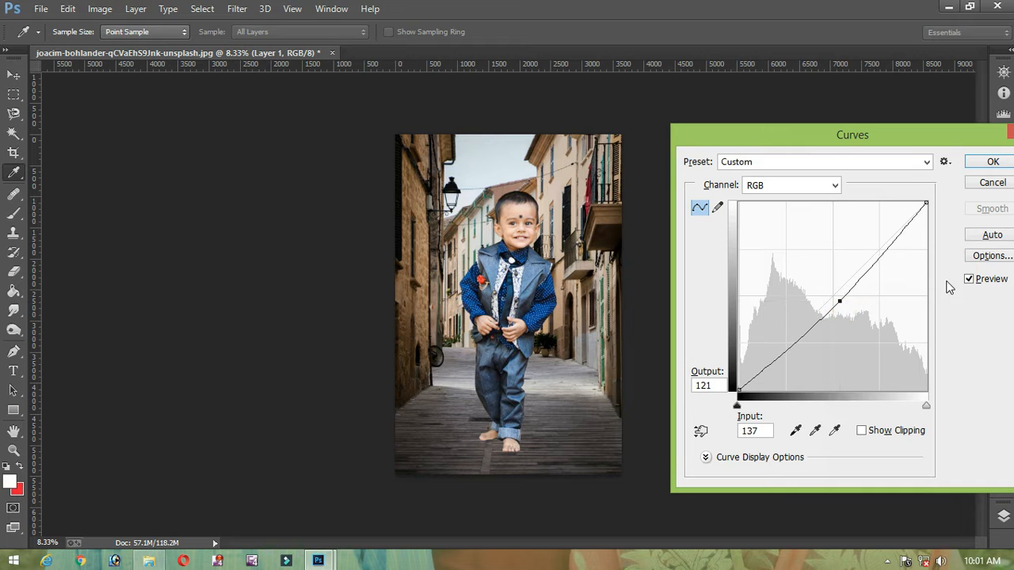
pyautogui.click(992, 163)
pyautogui.click(656, 389)
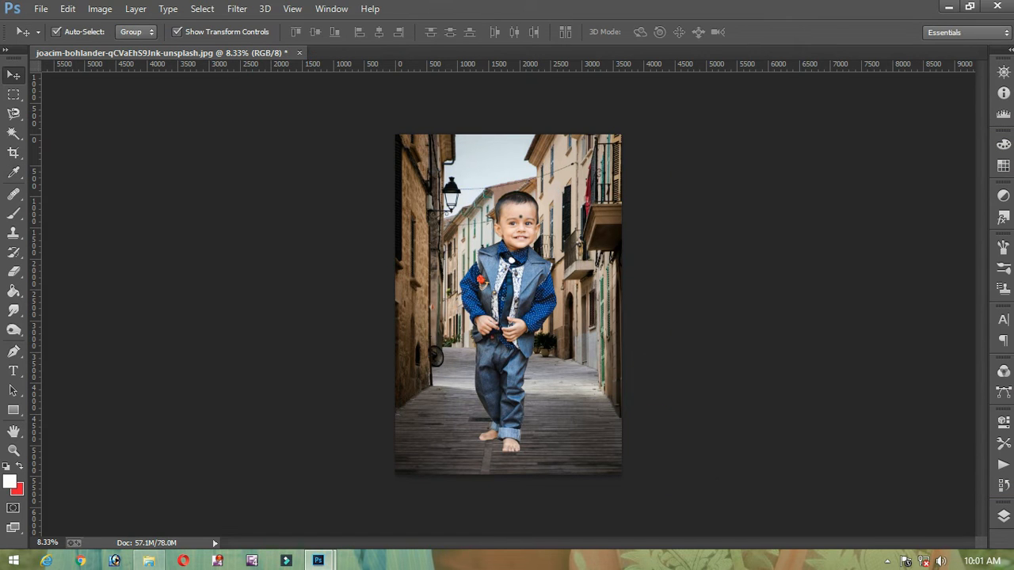
# Darken the street photo's Background layer by applying the most recently used filter
pyautogui.click(1004, 515)
pyautogui.click(855, 503)
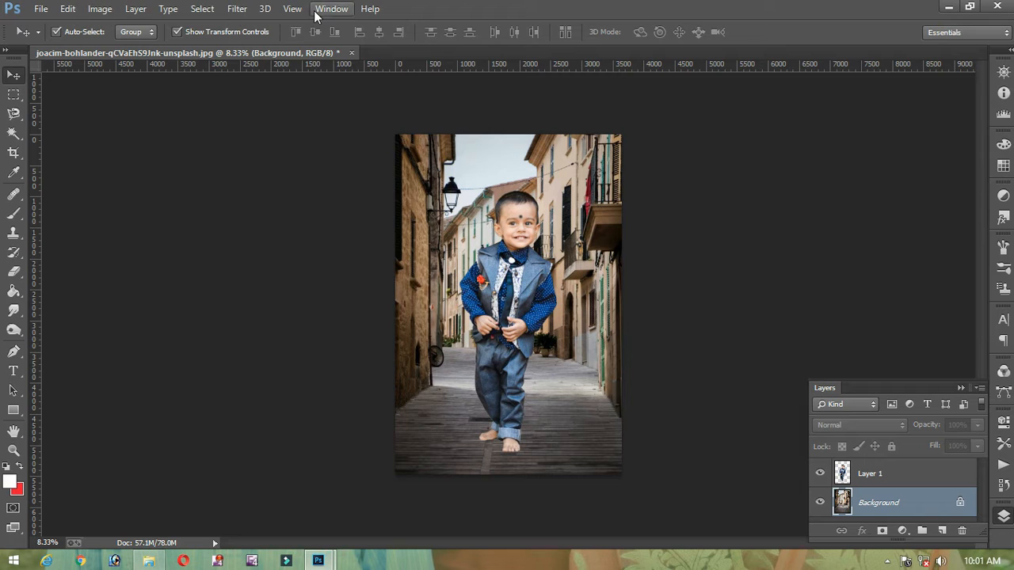
pyautogui.click(237, 8)
pyautogui.click(254, 22)
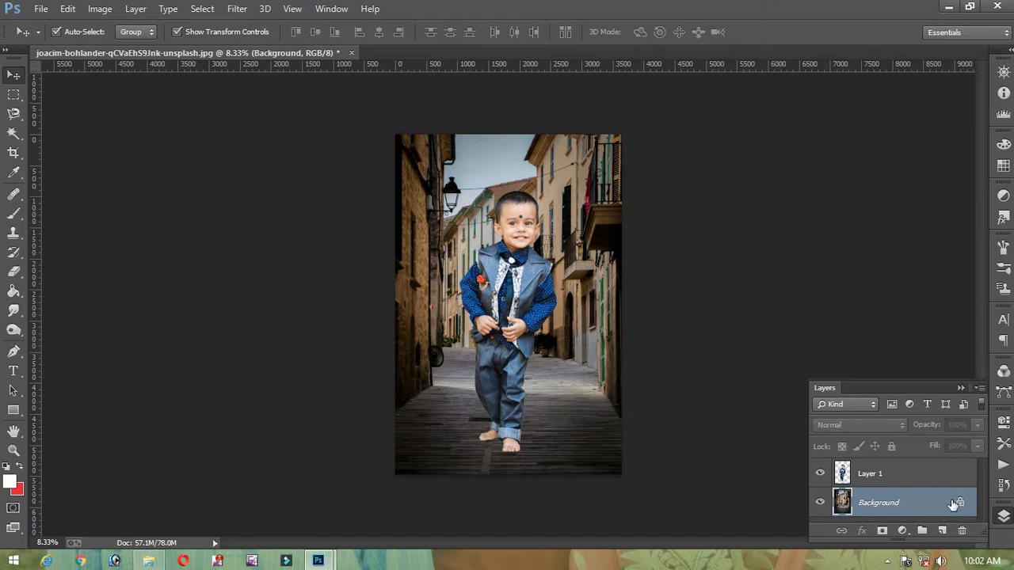
pyautogui.click(1004, 517)
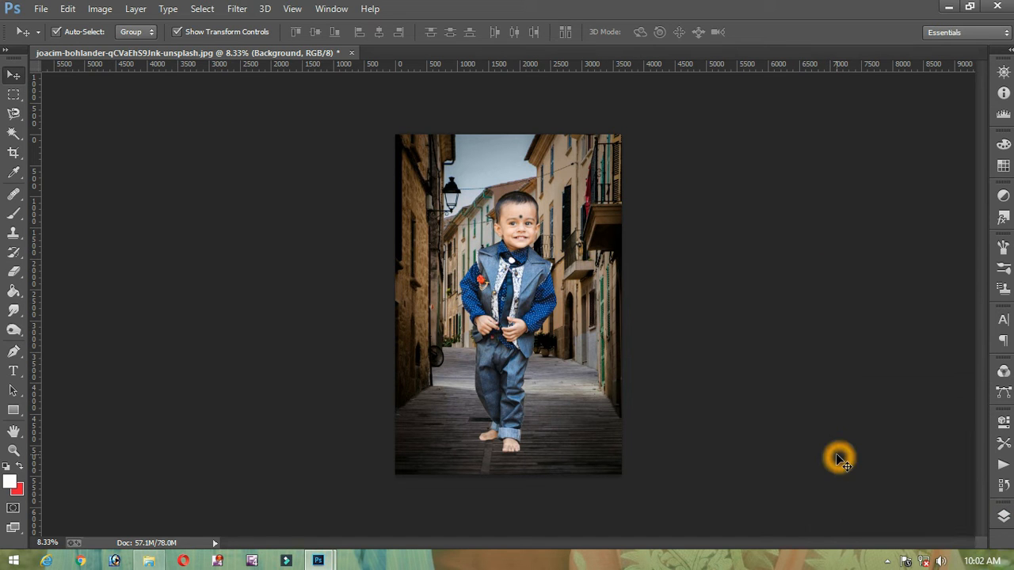
# Examine up close how the boy's face, hair and clothing edges blend with the street background
pyautogui.hotkey('ctrl', '+')
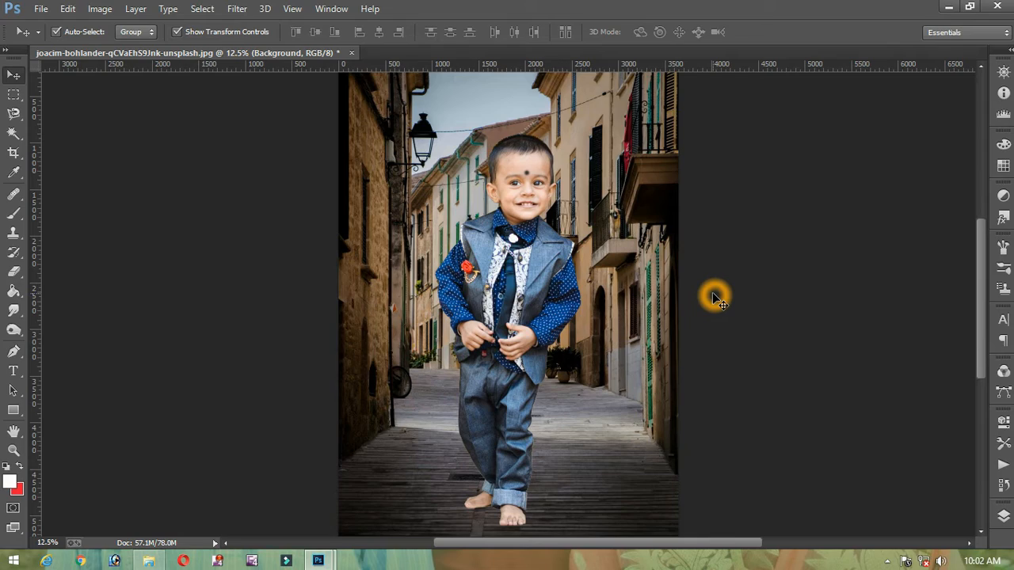
pyautogui.hotkey('ctrl', '+')
pyautogui.hotkey('ctrl', '+')
pyautogui.hotkey('ctrl', '+')
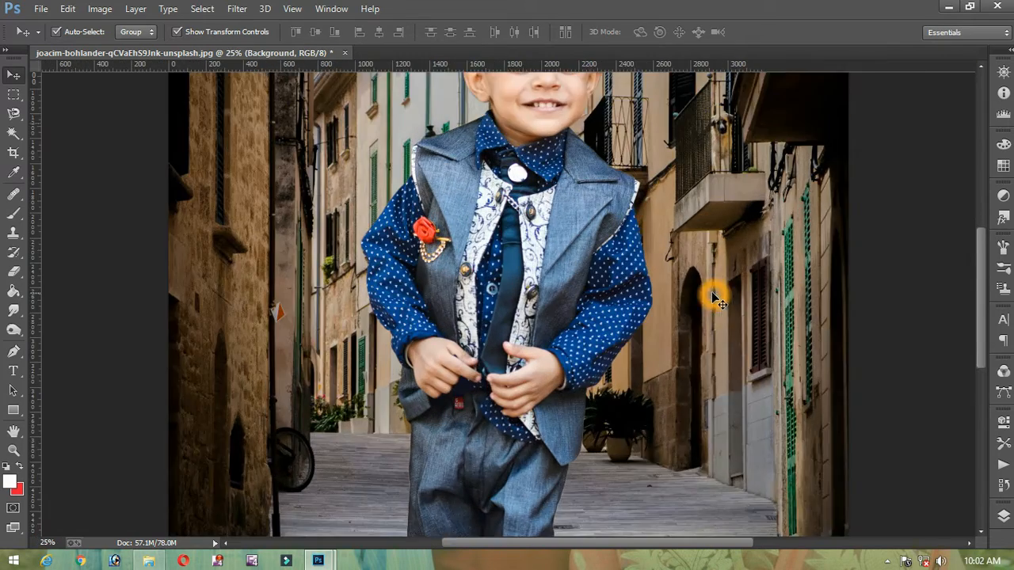
pyautogui.scroll(5, 709, 293)
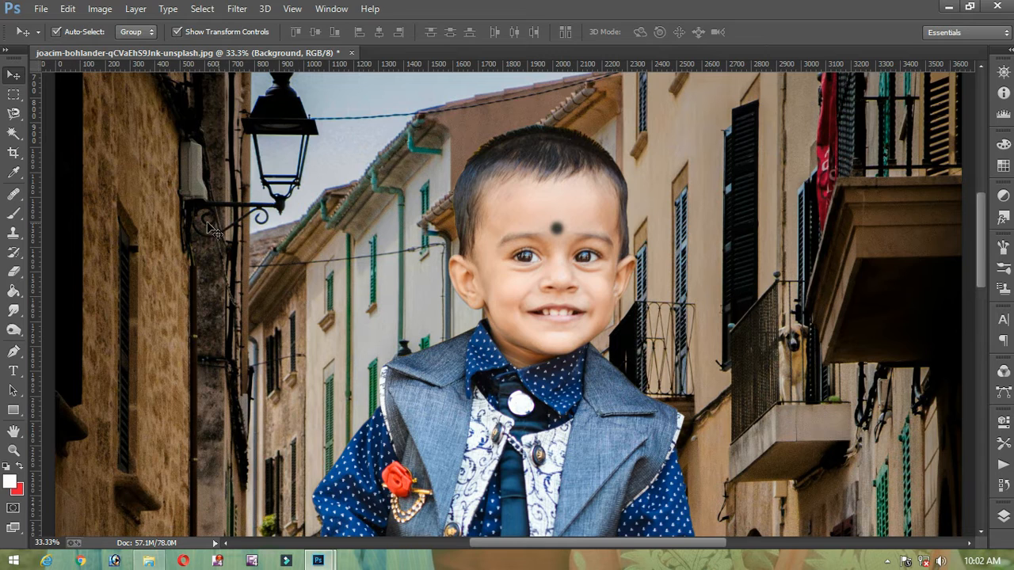
pyautogui.hotkey('ctrl', '-')
pyautogui.hotkey('ctrl', '-')
pyautogui.hotkey('ctrl', '-')
pyautogui.hotkey('ctrl', '-')
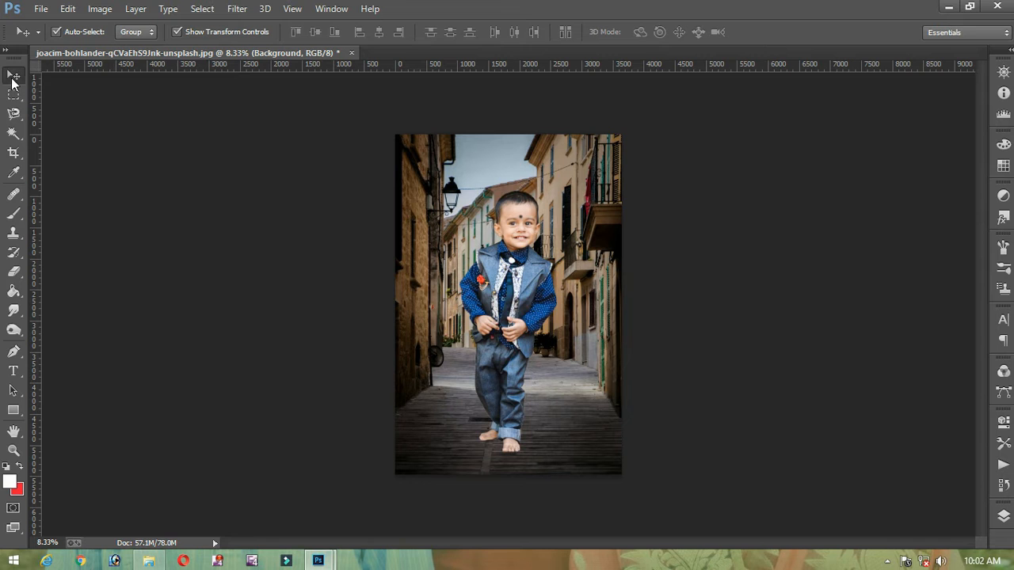
# Shift the boy slightly downward on the street and float the street photo in its own window
pyautogui.moveTo(517, 305)
pyautogui.mouseDown()
pyautogui.moveTo(515, 332)
pyautogui.moveTo(523, 317)
pyautogui.moveTo(511, 313)
pyautogui.mouseUp()
pyautogui.click(768, 182)
pyautogui.moveTo(555, 52); pyautogui.dragTo(552, 67)
pyautogui.moveTo(194, 65); pyautogui.dragTo(328, 82)
# Browse for an image to open in the All Png folder under PSD Album Design Page on Local Disk (E:)
pyautogui.doubleClick(765, 178)
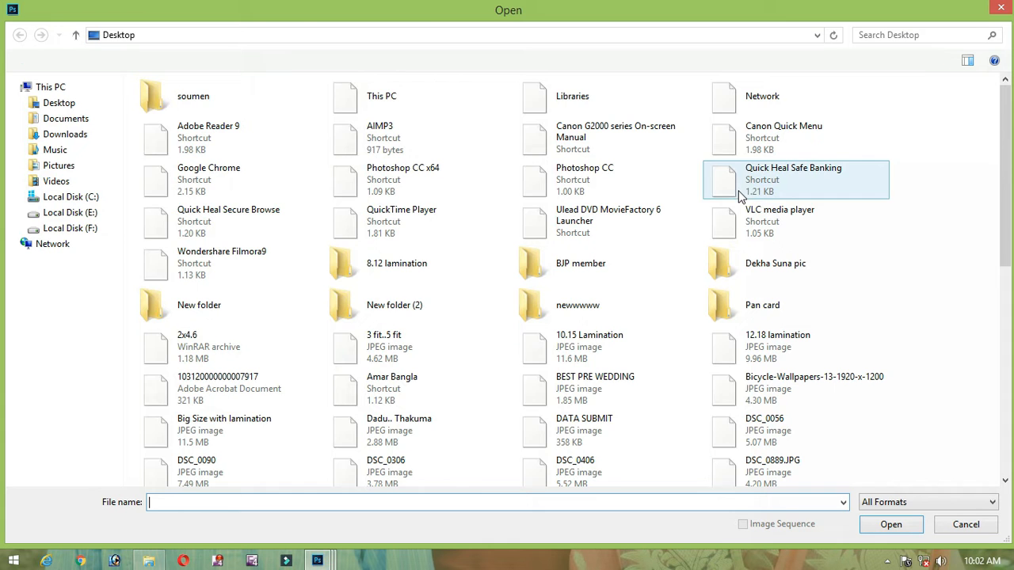
pyautogui.click(70, 212)
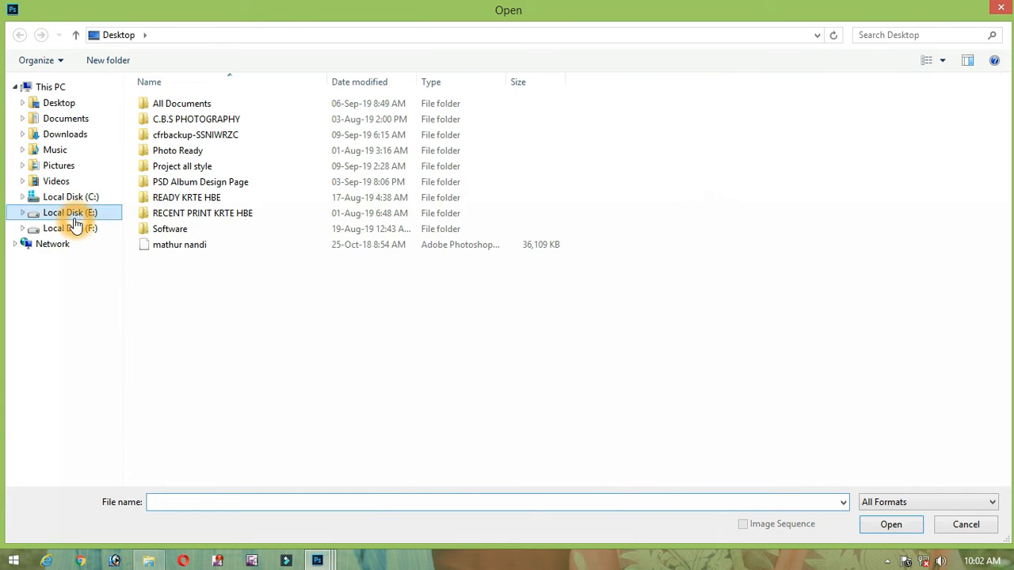
pyautogui.doubleClick(218, 182)
pyautogui.doubleClick(160, 150)
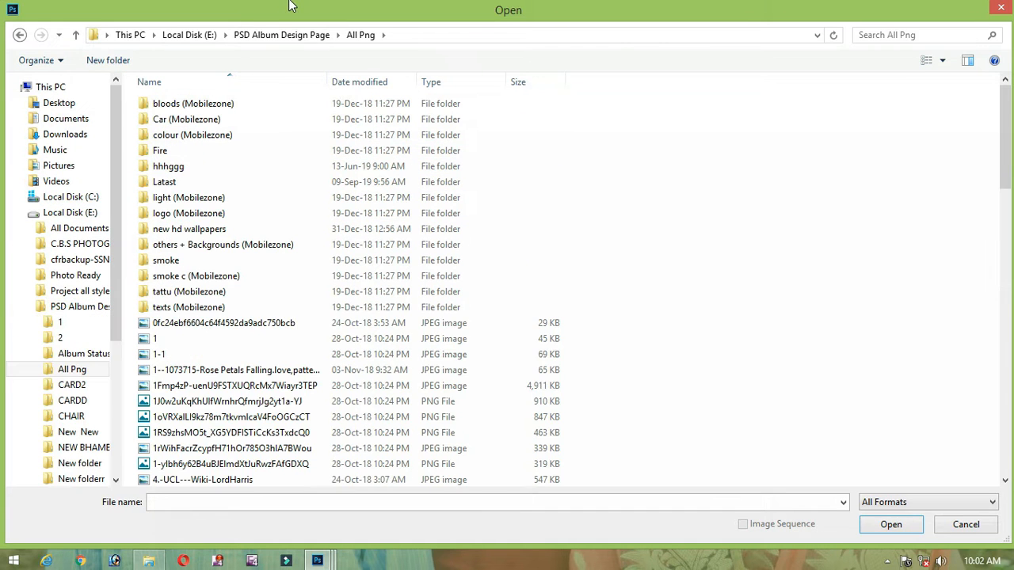
pyautogui.doubleClick(289, 5)
pyautogui.doubleClick(345, 13)
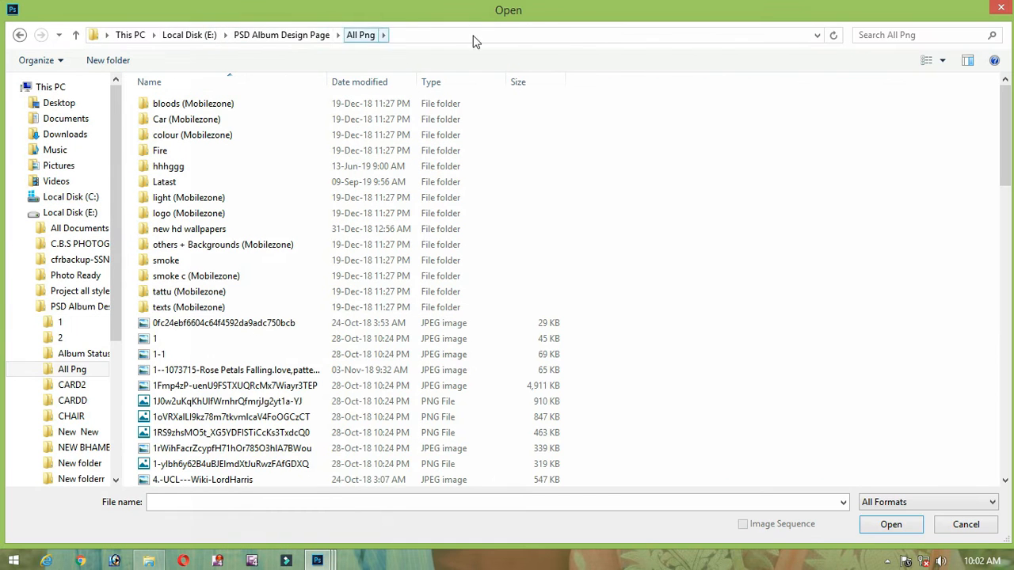
# Show the files as tiles with thumbnails and go into the light (Mobilezone) folder, displaying its images the same way
pyautogui.click(941, 64)
pyautogui.moveTo(898, 134); pyautogui.dragTo(889, 8)
pyautogui.click(925, 65)
pyautogui.click(926, 64)
pyautogui.click(927, 62)
pyautogui.click(928, 62)
pyautogui.click(930, 62)
pyautogui.click(930, 64)
pyautogui.click(931, 65)
pyautogui.click(932, 64)
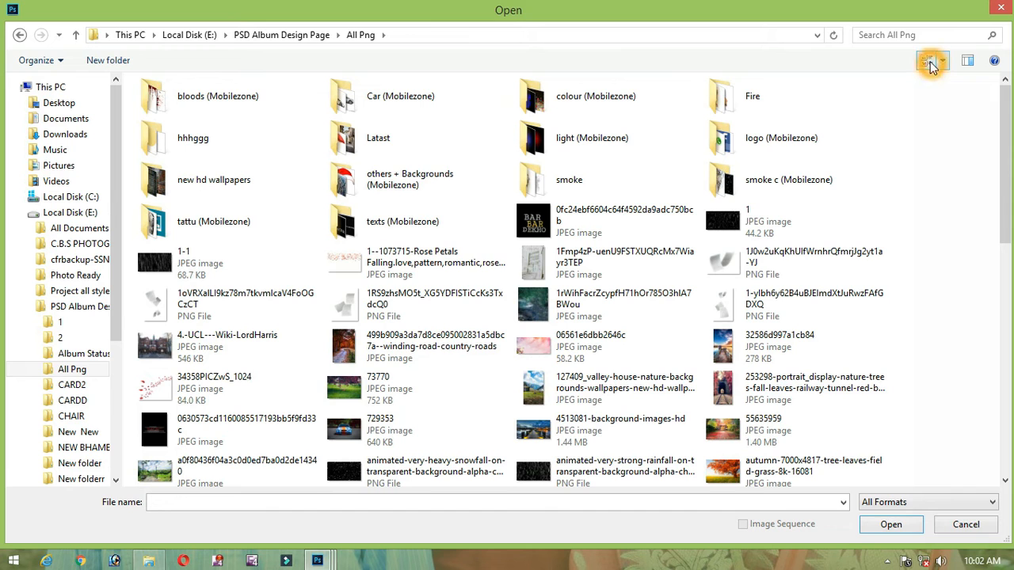
pyautogui.doubleClick(583, 141)
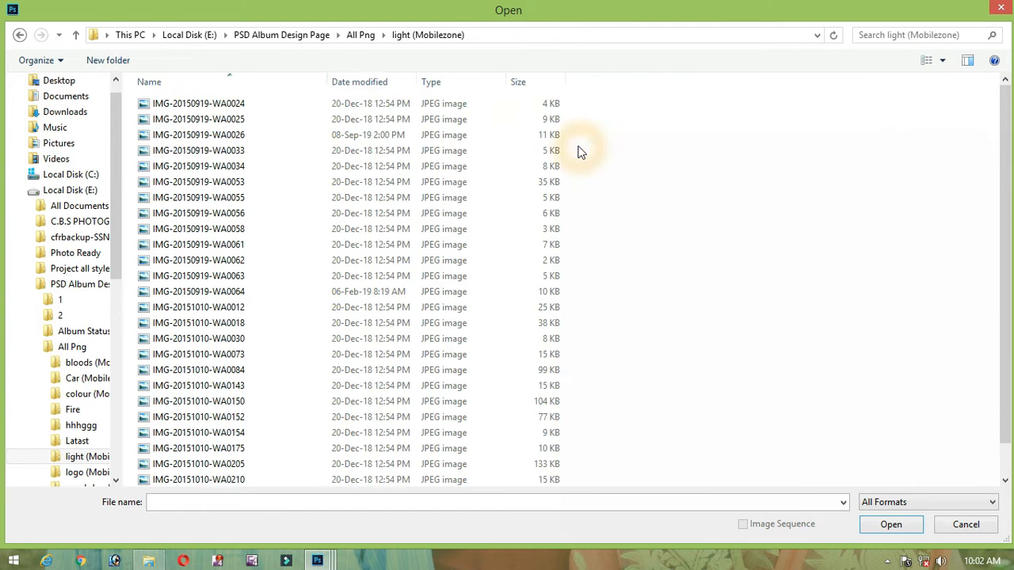
pyautogui.click(928, 61)
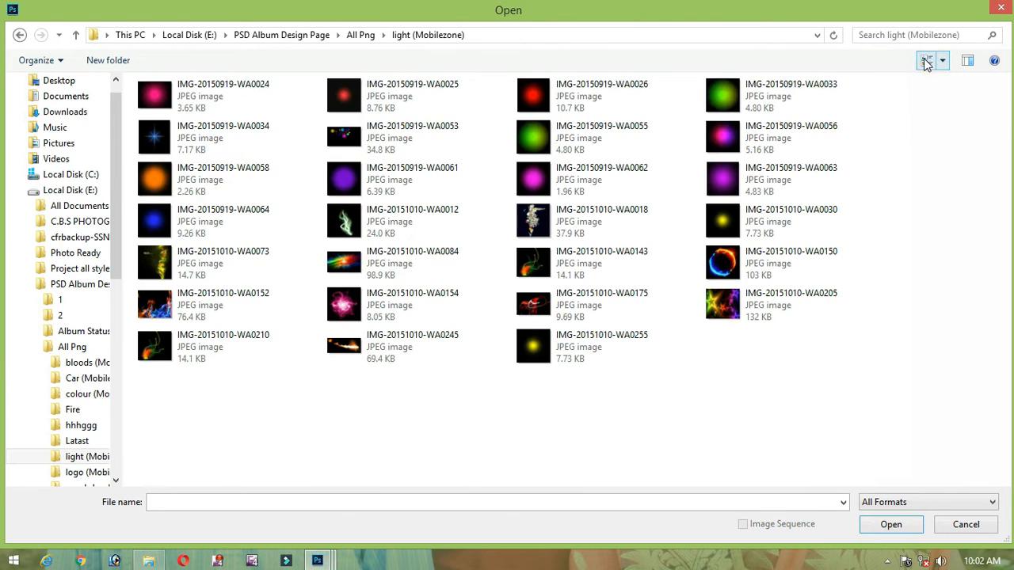
# Try to open the red glow image IMG-20150919-WA0026 through Camera Raw
pyautogui.click(535, 97)
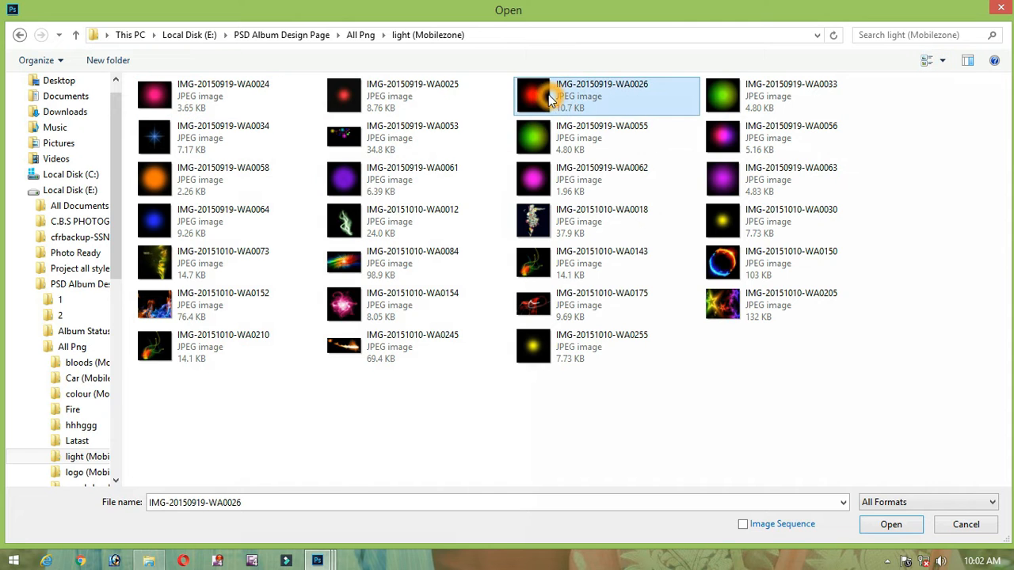
pyautogui.click(899, 525)
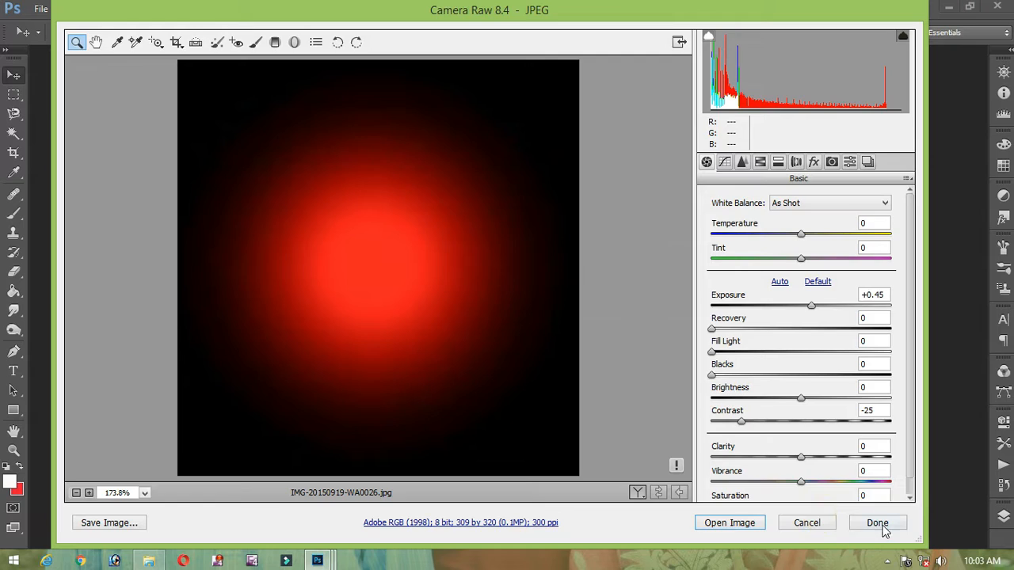
pyautogui.click(878, 523)
# Open the red glow image IMG-20150919-WA0026 from the light (Mobilezone) folder through Camera Raw, browsing the files as large icons
pyautogui.hotkey('ctrl', 'o')
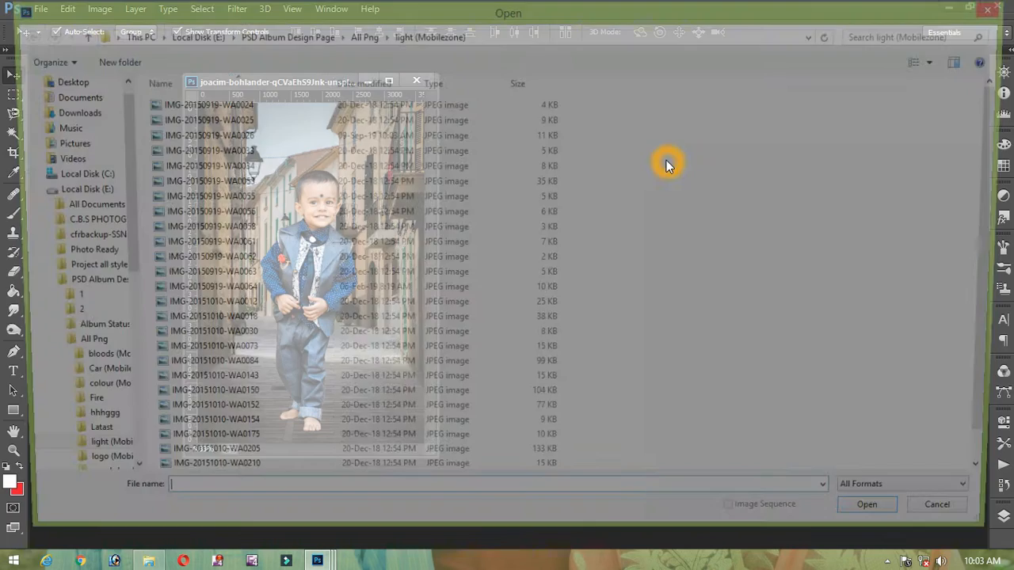
pyautogui.click(947, 61)
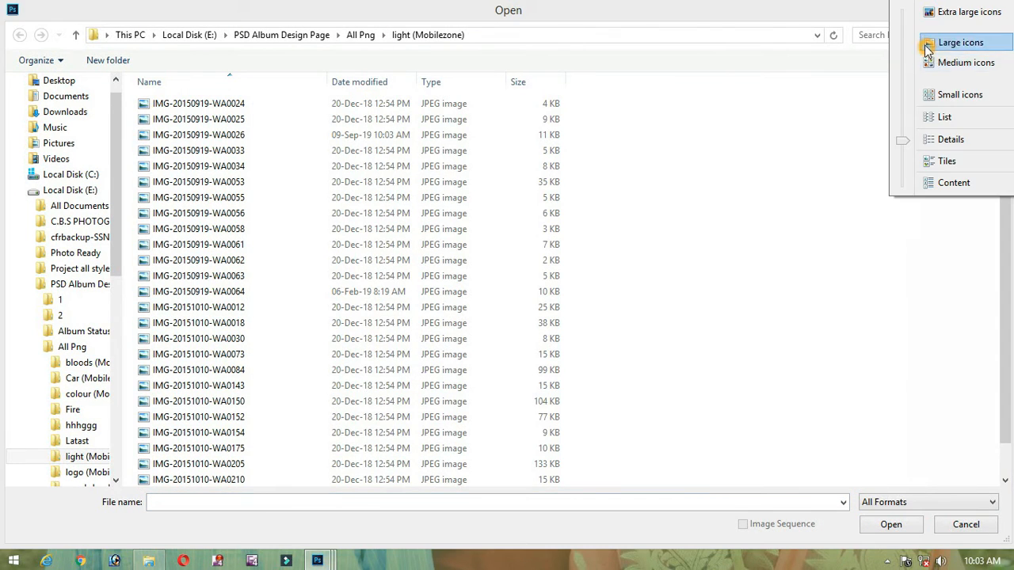
pyautogui.click(947, 41)
pyautogui.click(345, 118)
pyautogui.click(893, 524)
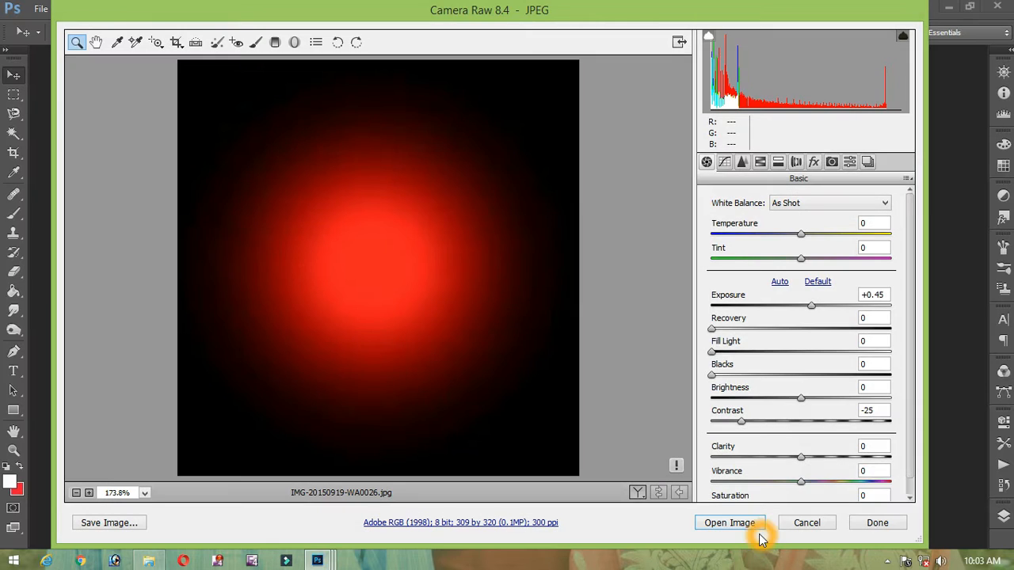
pyautogui.click(745, 522)
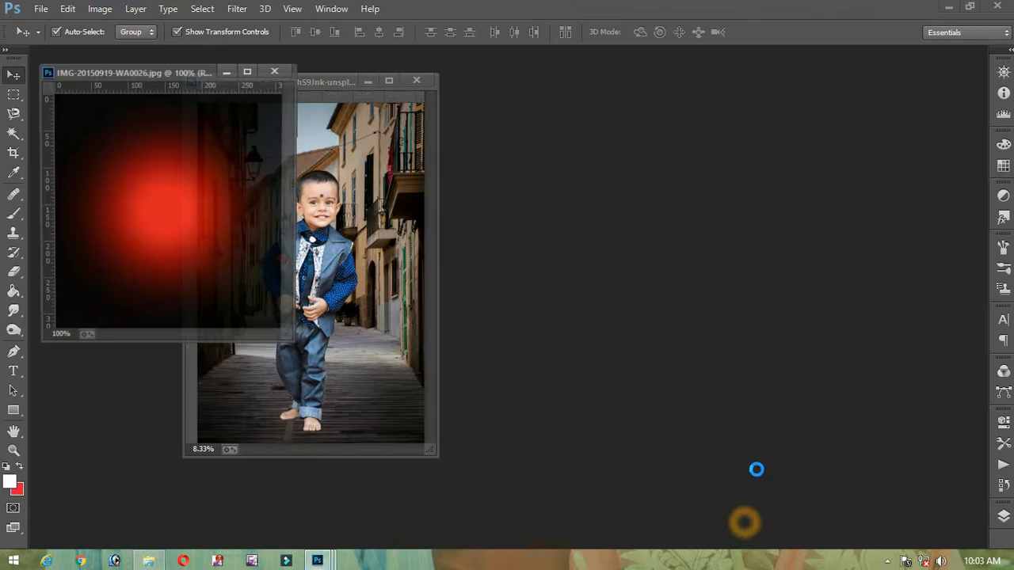
# Copy the red glow image onto the street photo, close the glow document, and dock the street photo as a tab
pyautogui.moveTo(100, 77); pyautogui.dragTo(728, 115)
pyautogui.moveTo(695, 195); pyautogui.dragTo(258, 165)
pyautogui.click(835, 103)
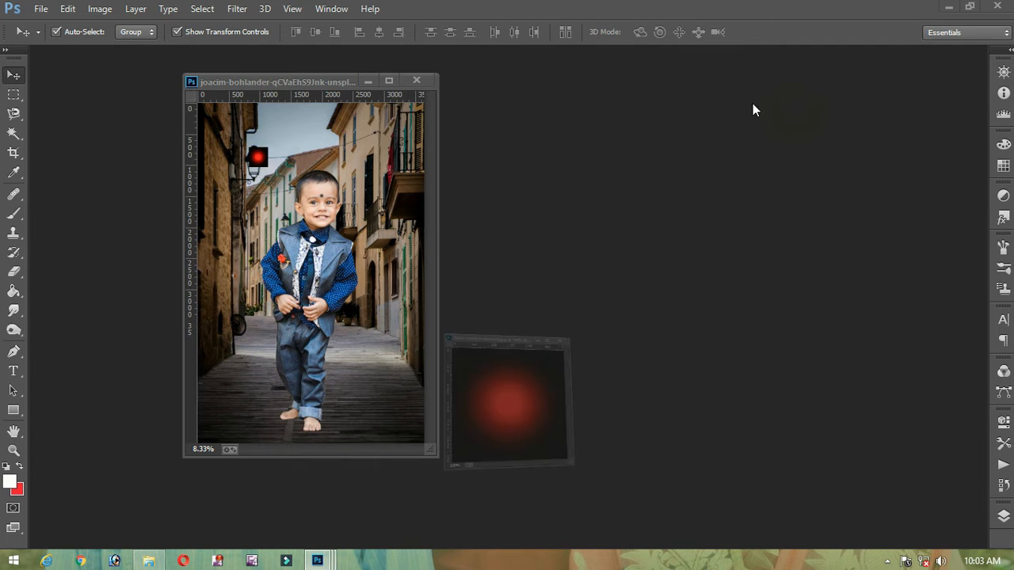
pyautogui.moveTo(281, 82); pyautogui.dragTo(284, 49)
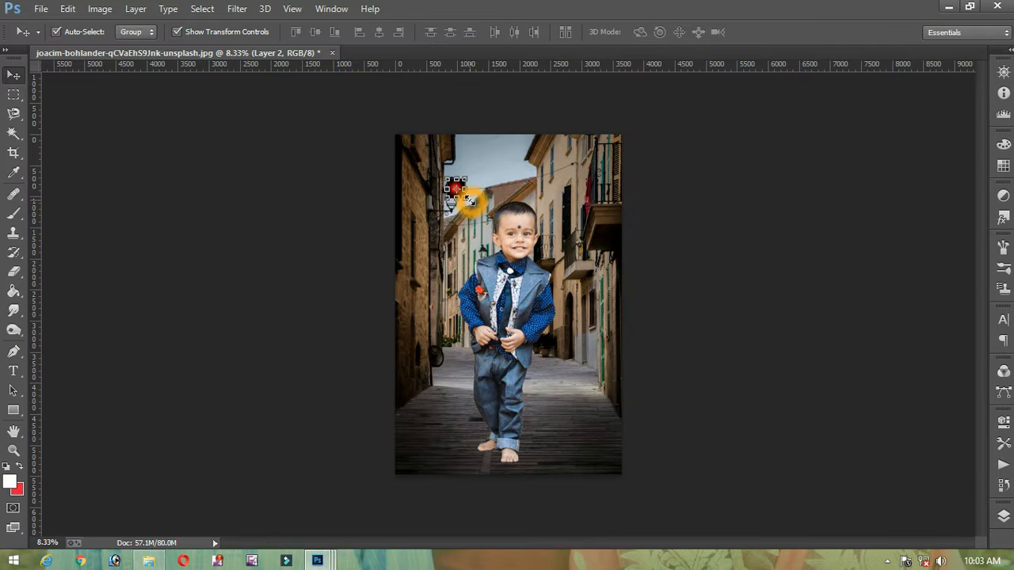
# Enlarge the red glow layer until it spans the photo's width and covers the boy down to his legs
pyautogui.moveTo(467, 199); pyautogui.dragTo(674, 416)
pyautogui.moveTo(566, 390); pyautogui.dragTo(511, 349)
pyautogui.press('Return')
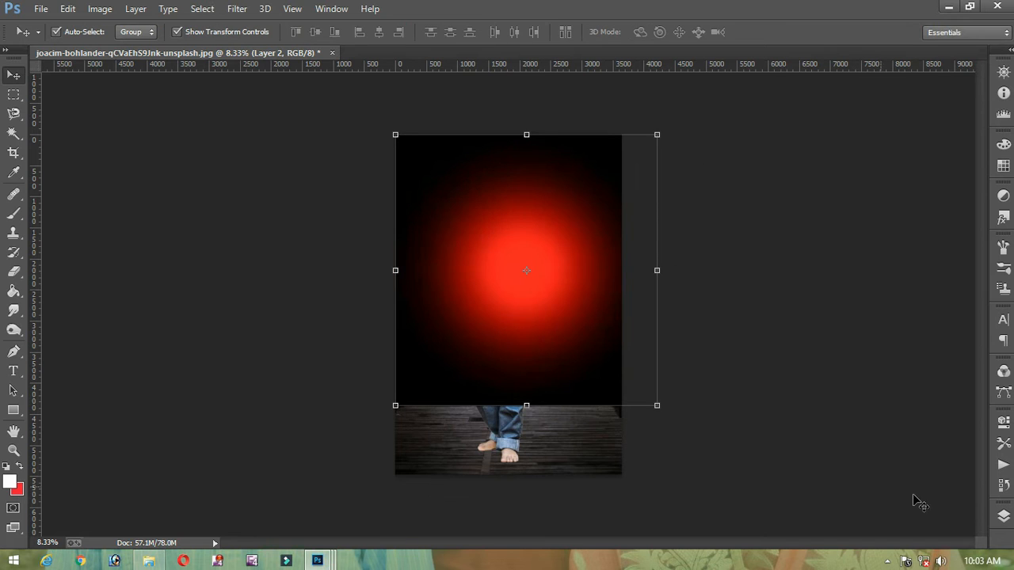
# Set the glow layer's blend mode to Screen and shift the glow slightly up and left around the boy's head
pyautogui.click(1000, 515)
pyautogui.click(830, 428)
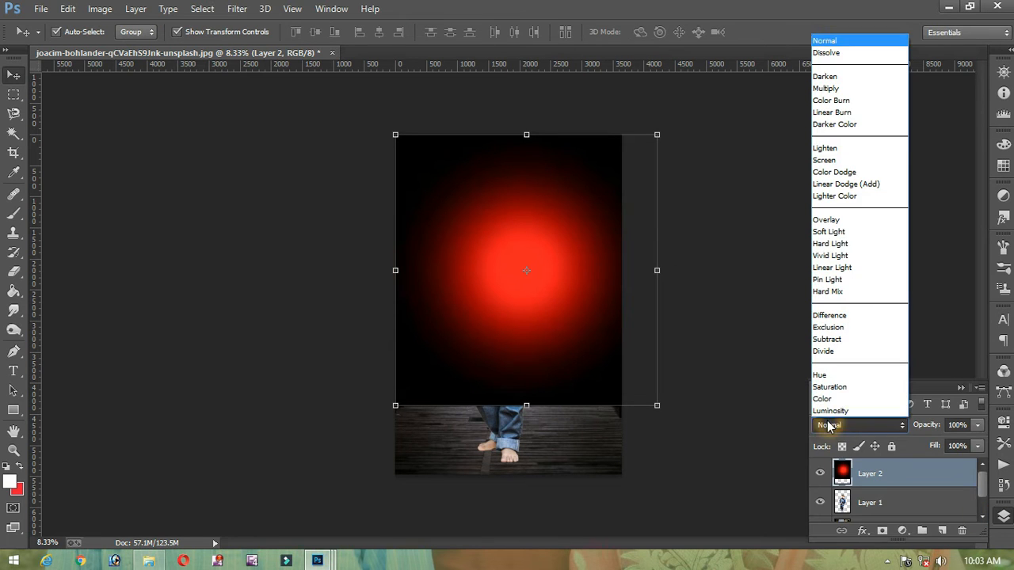
pyautogui.click(826, 160)
pyautogui.moveTo(599, 278); pyautogui.dragTo(578, 260)
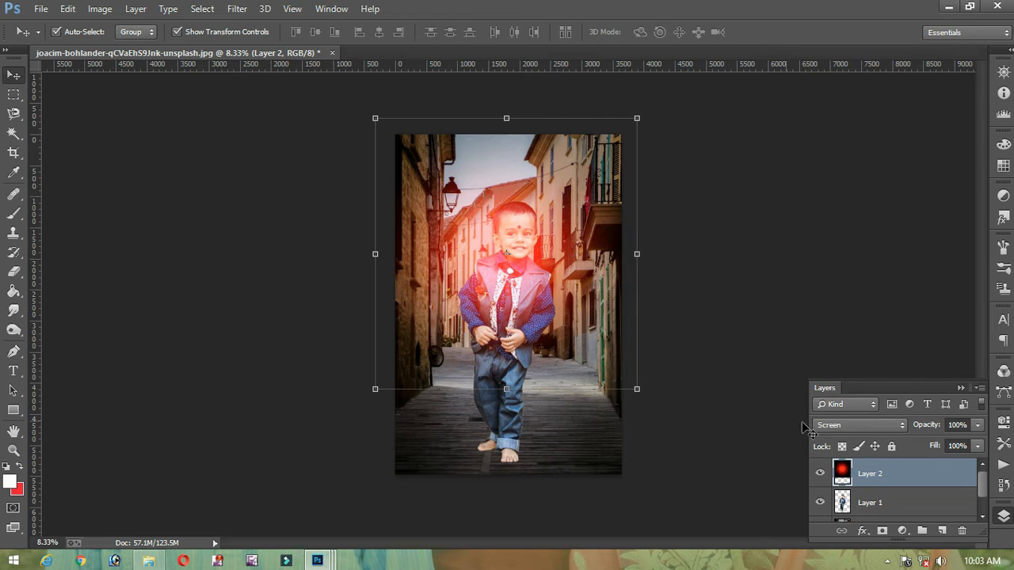
# Move the glow layer below the boy's layer so the light falls only on the street
pyautogui.click(840, 425)
pyautogui.click(839, 432)
pyautogui.moveTo(851, 473); pyautogui.dragTo(878, 512)
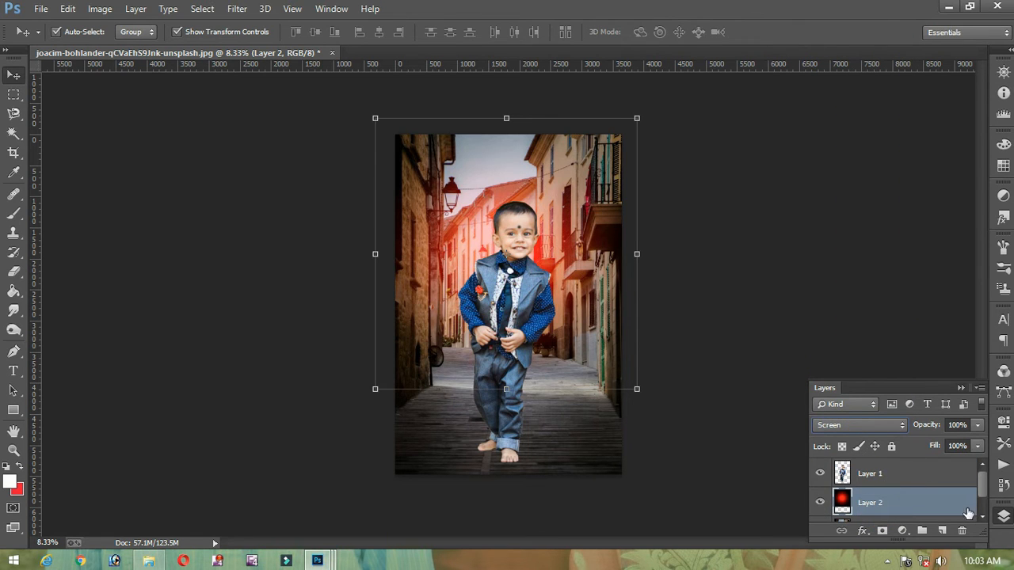
pyautogui.click(1009, 516)
# Enlarge the glow slightly to about 105% and reposition it lower behind the boy
pyautogui.moveTo(454, 265); pyautogui.dragTo(439, 228)
pyautogui.moveTo(621, 353); pyautogui.dragTo(686, 420)
pyautogui.moveTo(567, 260); pyautogui.dragTo(551, 288)
pyautogui.moveTo(672, 111); pyautogui.dragTo(638, 182)
pyautogui.moveTo(580, 253); pyautogui.dragTo(605, 238)
pyautogui.press('Return')
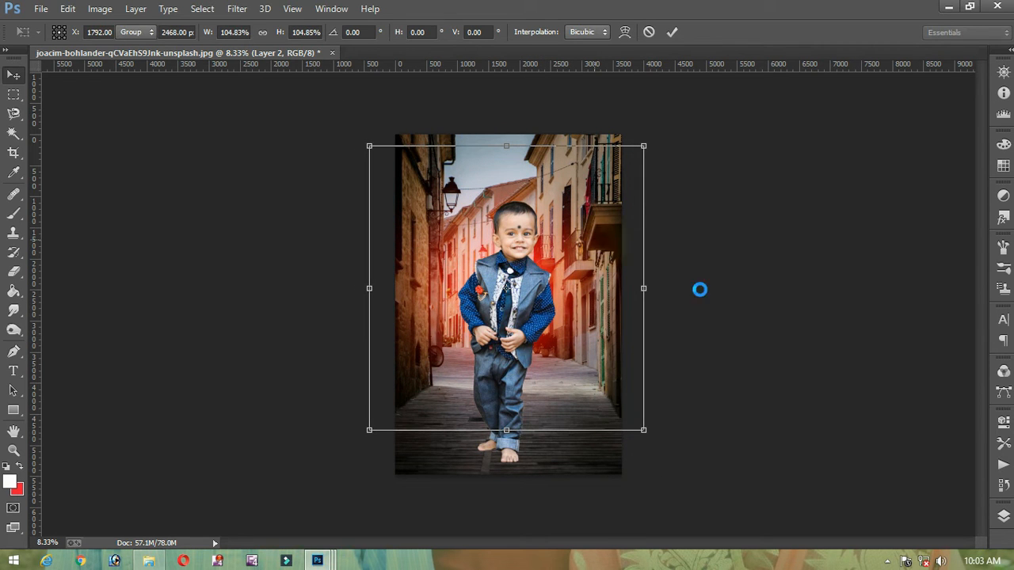
# Shift the glow toward the left side of the street and lower its layer opacity to 44%
pyautogui.click(1004, 516)
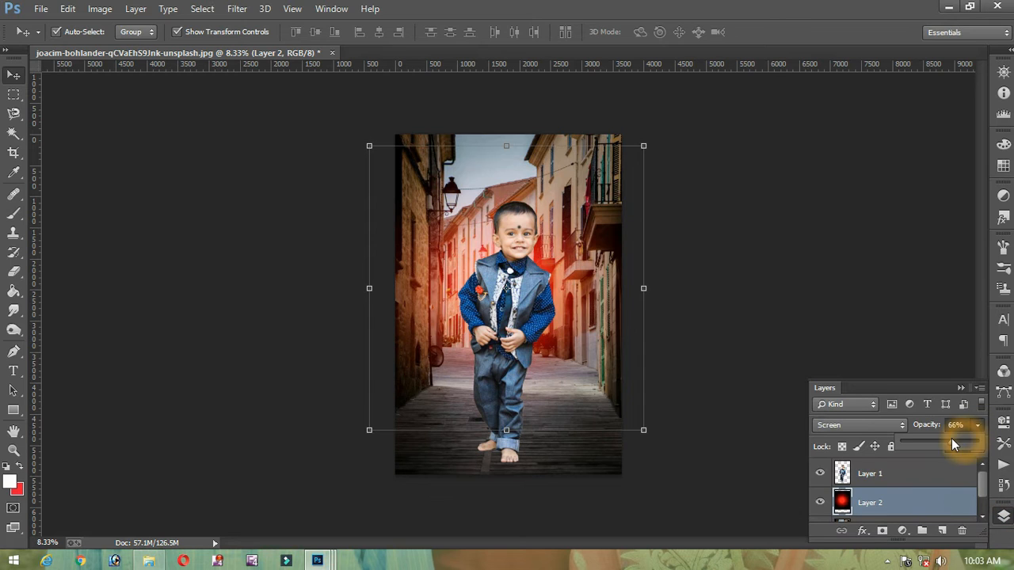
pyautogui.moveTo(952, 438); pyautogui.dragTo(947, 438)
pyautogui.moveTo(533, 266)
pyautogui.mouseDown()
pyautogui.moveTo(557, 277)
pyautogui.moveTo(559, 255)
pyautogui.moveTo(542, 293)
pyautogui.moveTo(552, 294)
pyautogui.moveTo(533, 284)
pyautogui.mouseUp()
pyautogui.moveTo(427, 290); pyautogui.dragTo(439, 290)
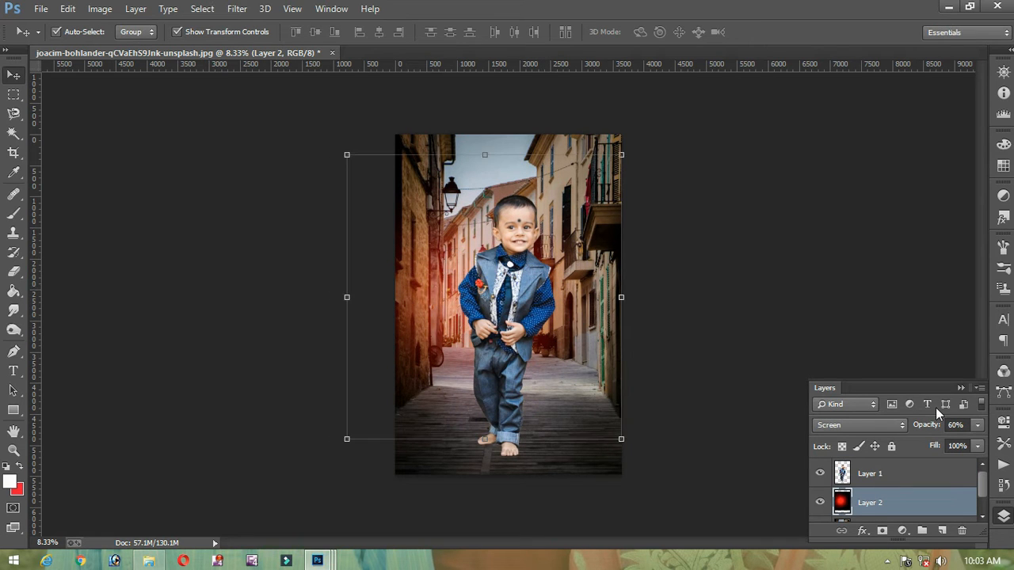
pyautogui.click(978, 424)
pyautogui.moveTo(954, 444); pyautogui.dragTo(937, 446)
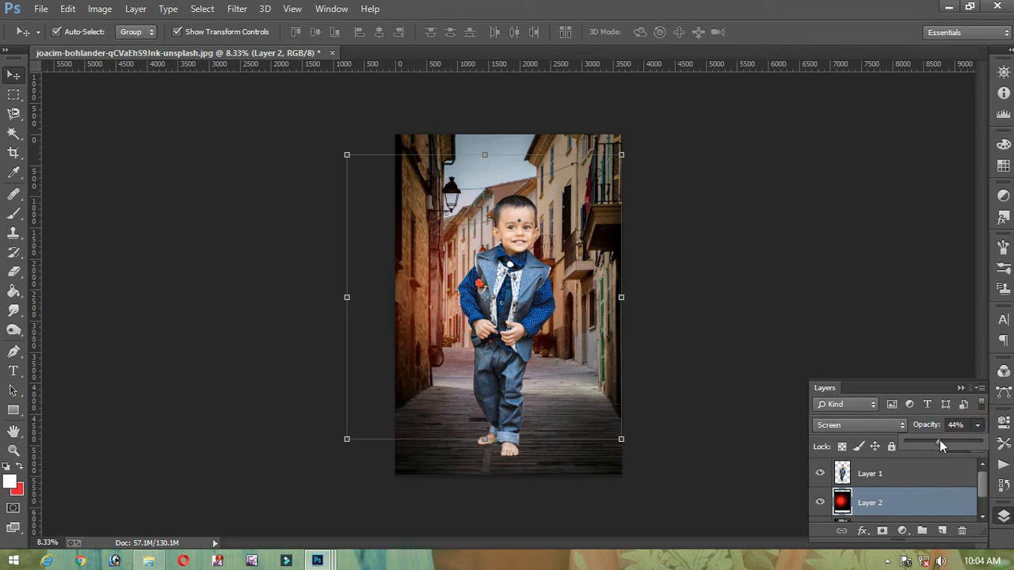
pyautogui.click(1006, 517)
pyautogui.click(725, 355)
# Rotate the boy about 1.4° counter-clockwise on the street
pyautogui.click(523, 274)
pyautogui.moveTo(572, 190); pyautogui.dragTo(568, 188)
pyautogui.doubleClick(512, 232)
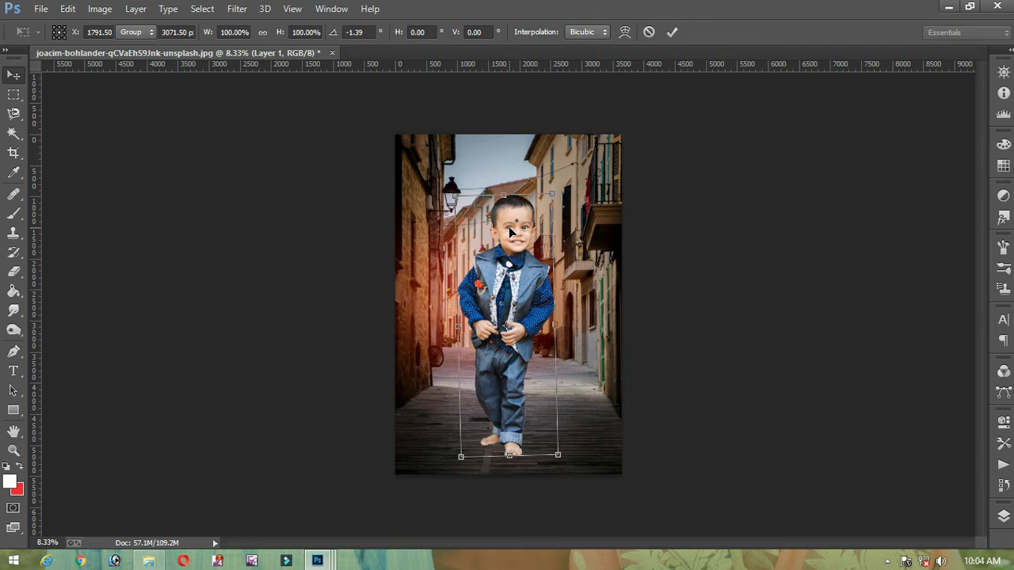
pyautogui.click(762, 299)
# Float the street photo in its own window, duplicate the boy's layer, and enlarge the window around the canvas
pyautogui.moveTo(552, 66); pyautogui.dragTo(514, 69)
pyautogui.moveTo(219, 73); pyautogui.dragTo(301, 72)
pyautogui.click(759, 241)
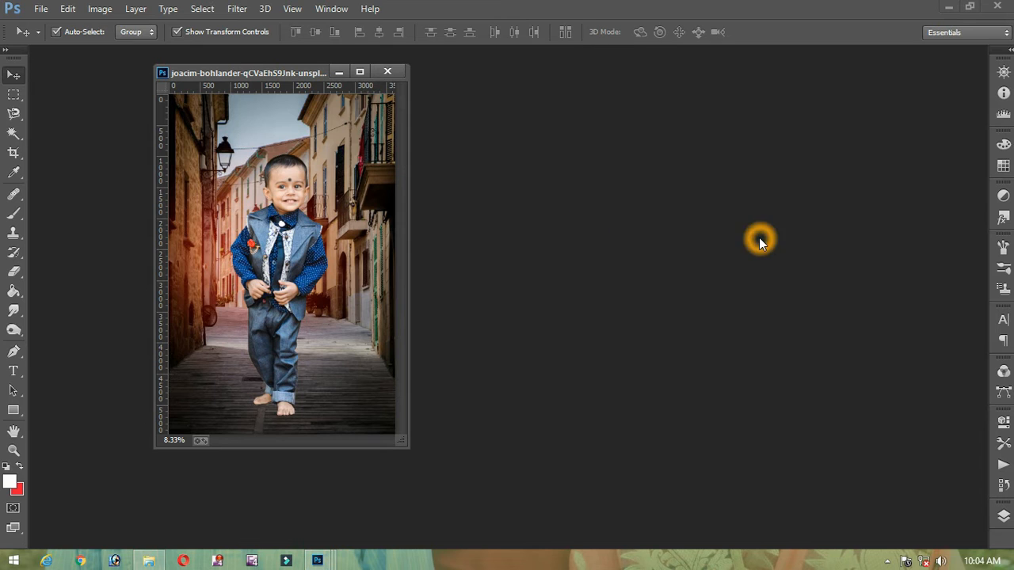
pyautogui.click(302, 235)
pyautogui.click(1001, 514)
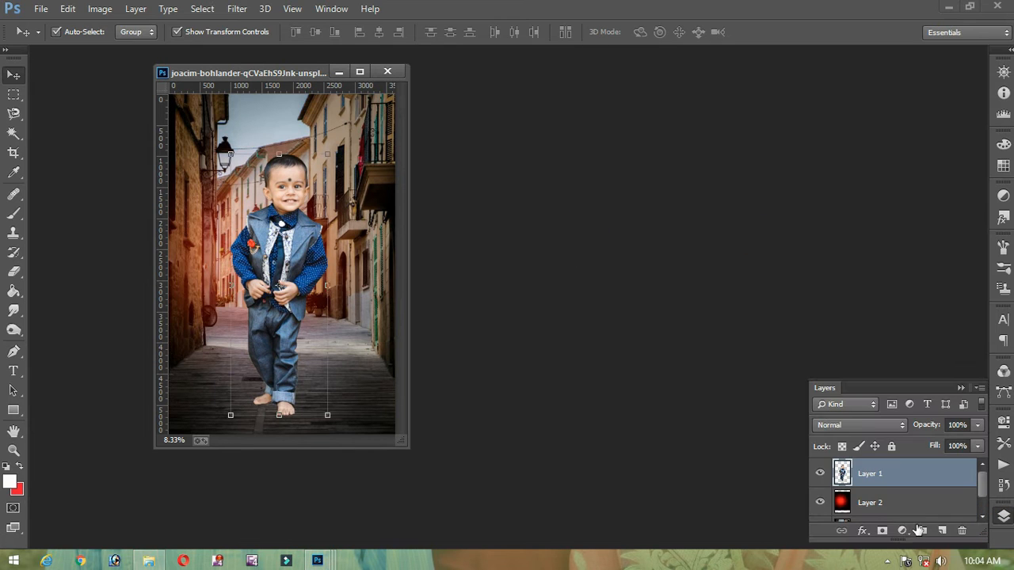
pyautogui.moveTo(894, 482); pyautogui.dragTo(944, 533)
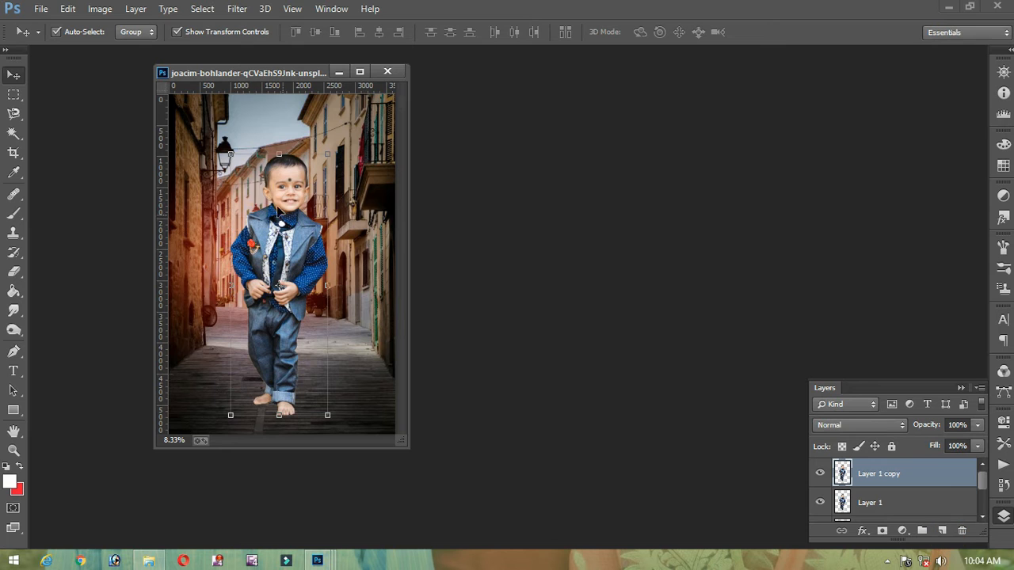
pyautogui.moveTo(399, 449); pyautogui.dragTo(808, 547)
# Flatten and skew the duplicated boy so it lies slanted up to the right along the ground from his feet
pyautogui.click(464, 254)
pyautogui.press('5')
pyautogui.press('4')
pyautogui.click(456, 243)
pyautogui.moveTo(528, 213); pyautogui.dragTo(649, 294)
pyautogui.moveTo(431, 211); pyautogui.dragTo(592, 256)
pyautogui.moveTo(649, 293); pyautogui.dragTo(609, 397)
pyautogui.moveTo(593, 256); pyautogui.dragTo(537, 398)
pyautogui.moveTo(604, 397); pyautogui.dragTo(603, 398)
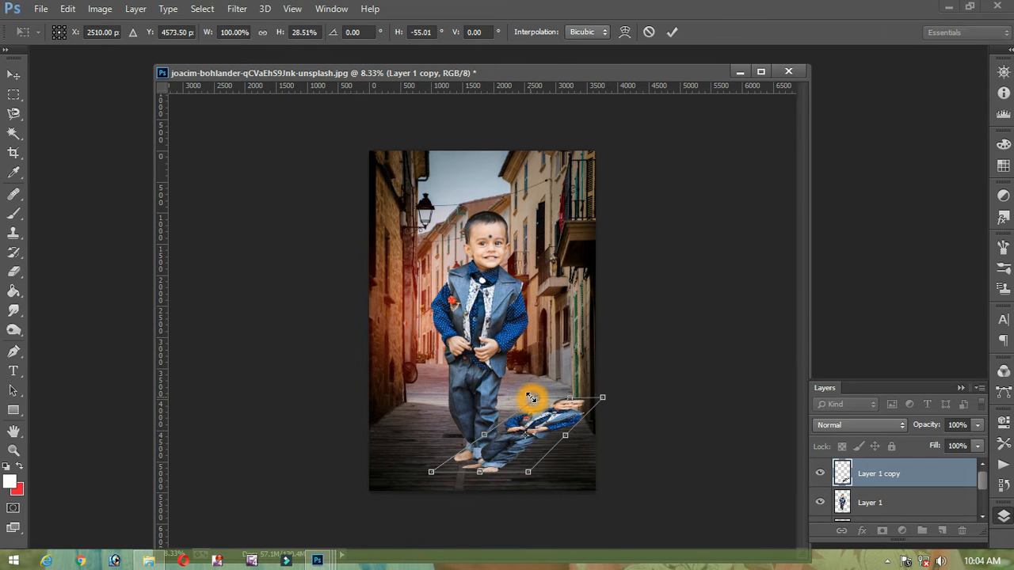
pyautogui.moveTo(537, 402)
pyautogui.mouseDown()
pyautogui.moveTo(526, 389)
pyautogui.moveTo(532, 394)
pyautogui.mouseUp()
pyautogui.press('Return')
# Place the duplicate layer below the boy's original layer and adjust its position and shape behind his feet
pyautogui.moveTo(893, 508); pyautogui.dragTo(879, 470)
pyautogui.click(879, 502)
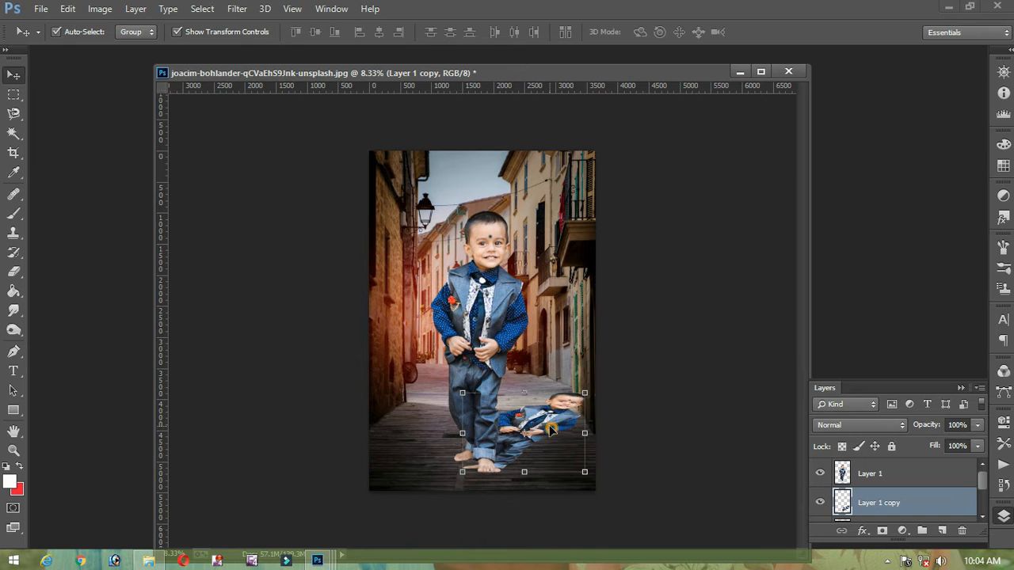
pyautogui.moveTo(532, 430); pyautogui.dragTo(550, 423)
pyautogui.moveTo(602, 385); pyautogui.dragTo(589, 381)
pyautogui.doubleClick(575, 393)
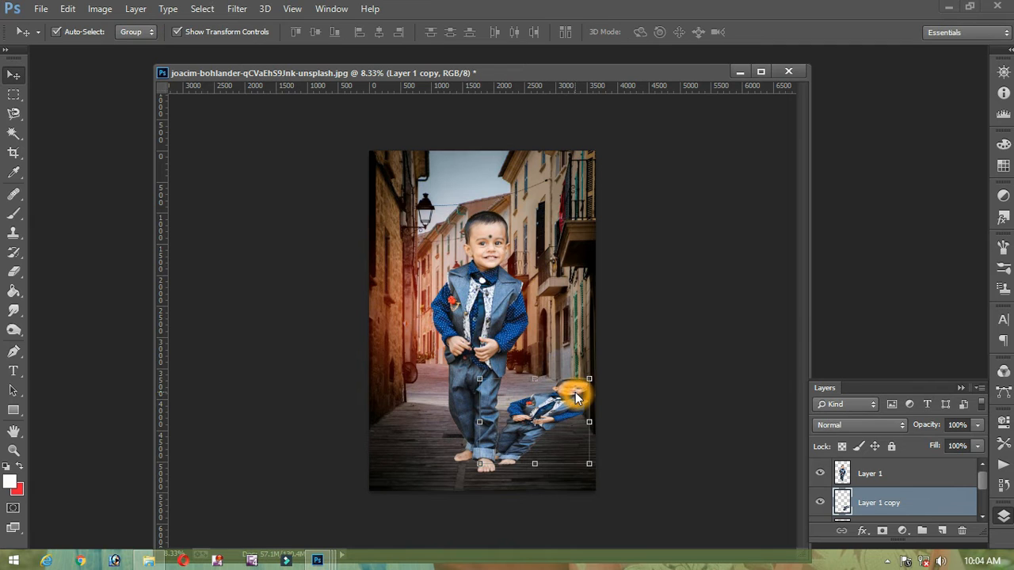
# Blacken the duplicate with Hue/Saturation by setting Lightness to -100
pyautogui.click(947, 444)
pyautogui.click(93, 9)
pyautogui.moveTo(150, 47)
pyautogui.click(332, 133)
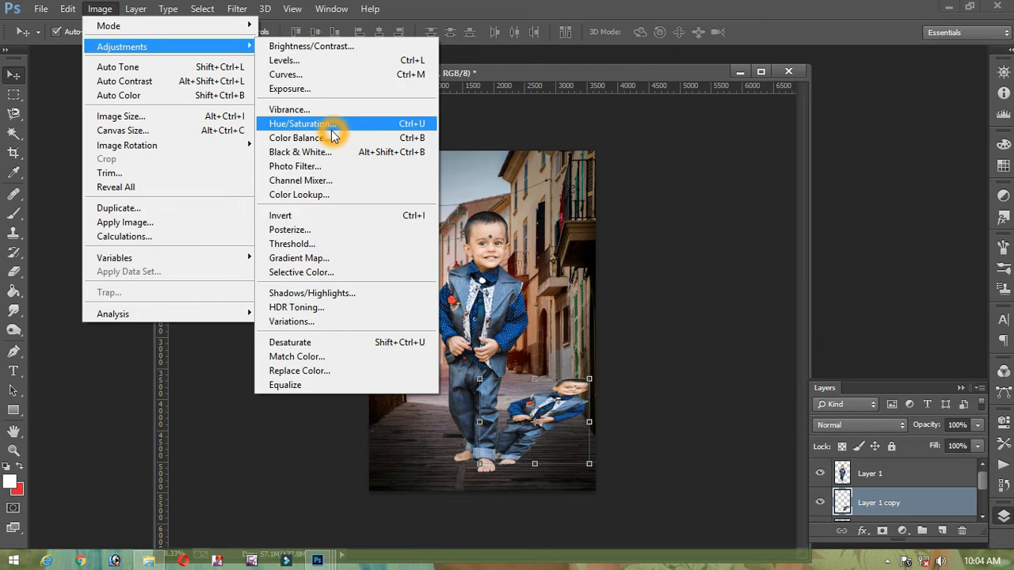
pyautogui.moveTo(627, 265); pyautogui.dragTo(594, 261)
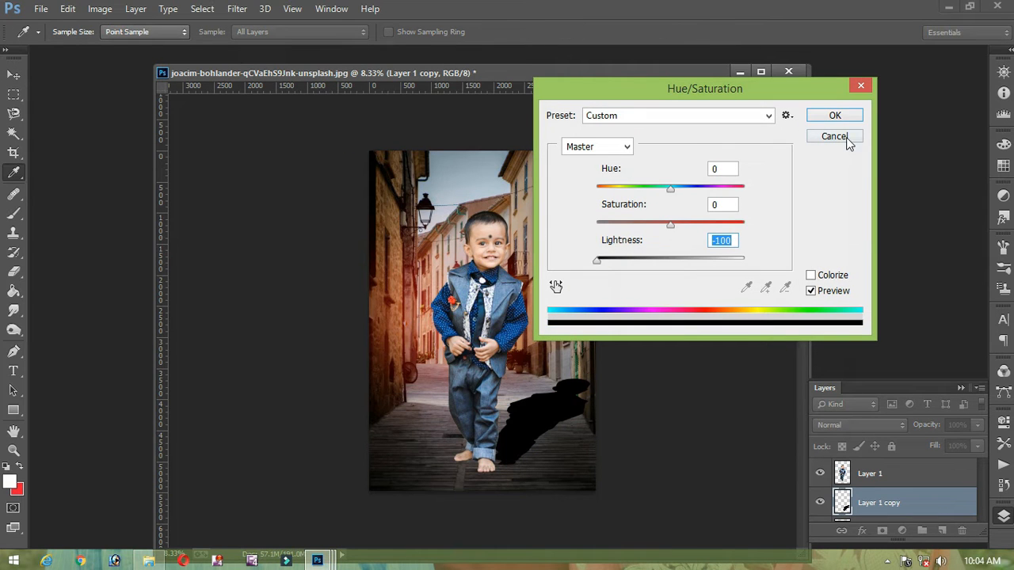
pyautogui.click(836, 117)
pyautogui.press('v')
# Lower the black shadow layer's opacity to about 34%
pyautogui.click(978, 425)
pyautogui.moveTo(982, 441); pyautogui.dragTo(929, 442)
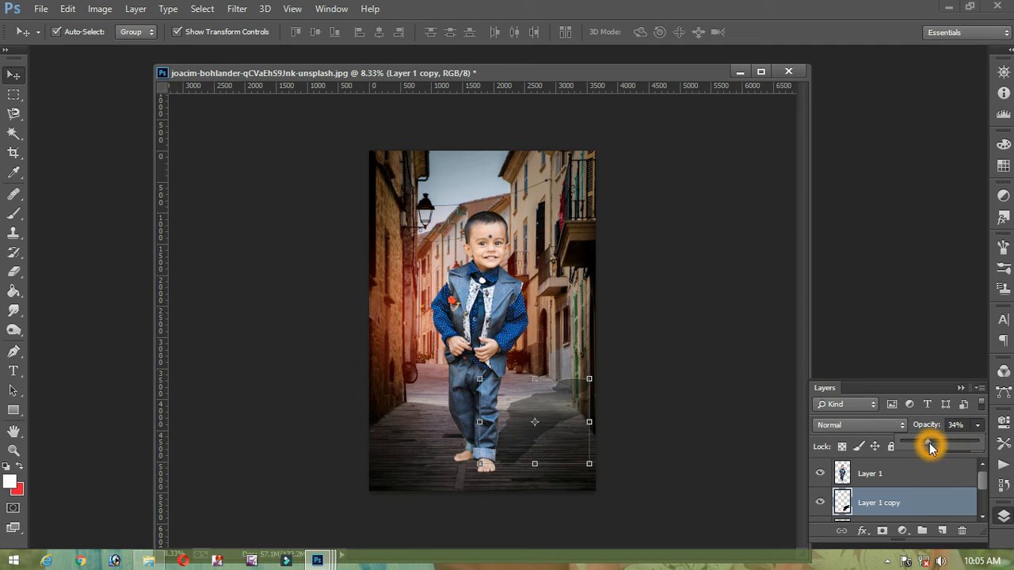
pyautogui.click(1003, 516)
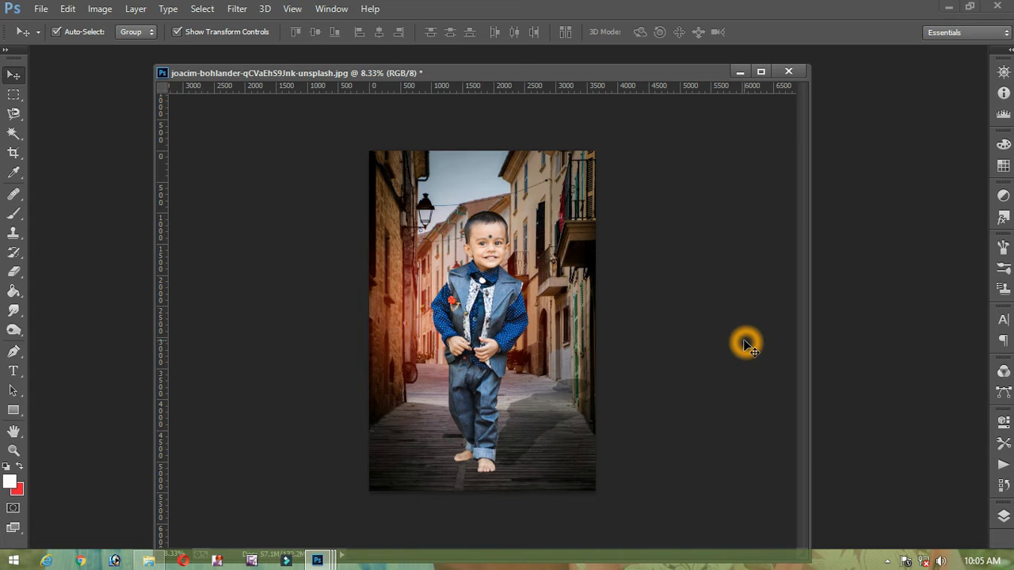
# Open the cs-sunlight image from the hhhggg folder under All Png, browsing the files as tiles
pyautogui.hotkey('ctrl', 'o')
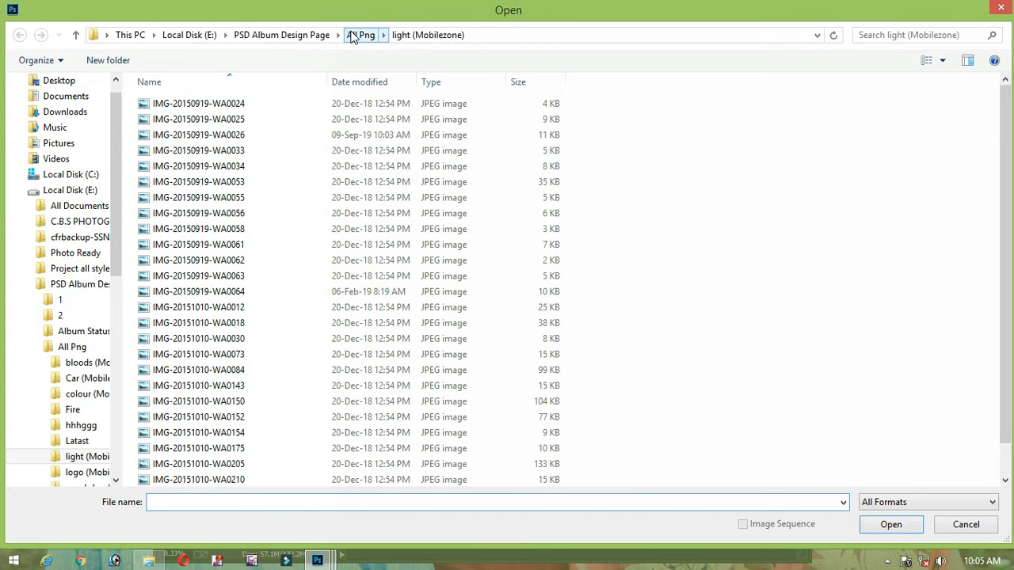
pyautogui.click(354, 37)
pyautogui.doubleClick(198, 168)
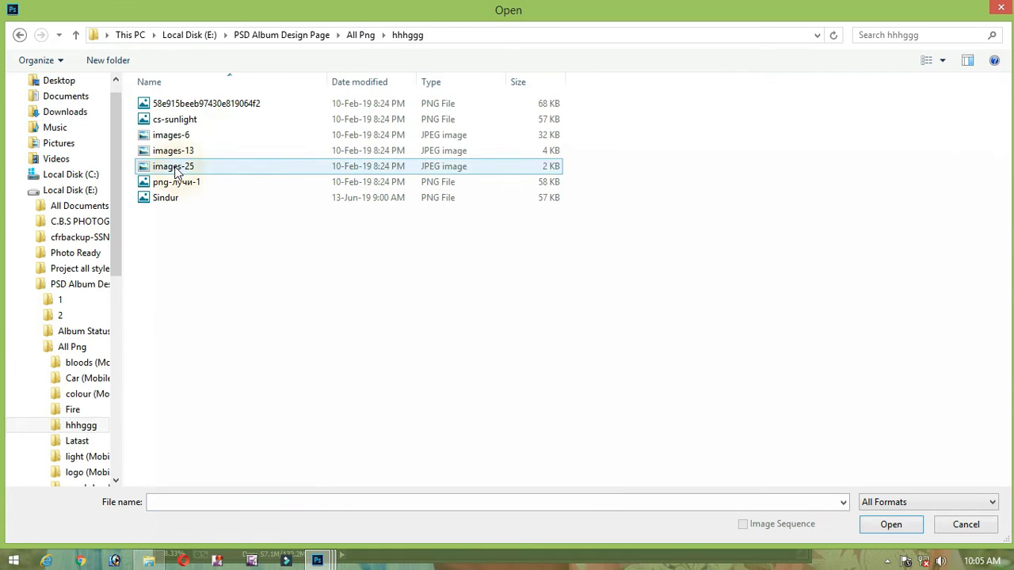
pyautogui.click(921, 64)
pyautogui.click(388, 92)
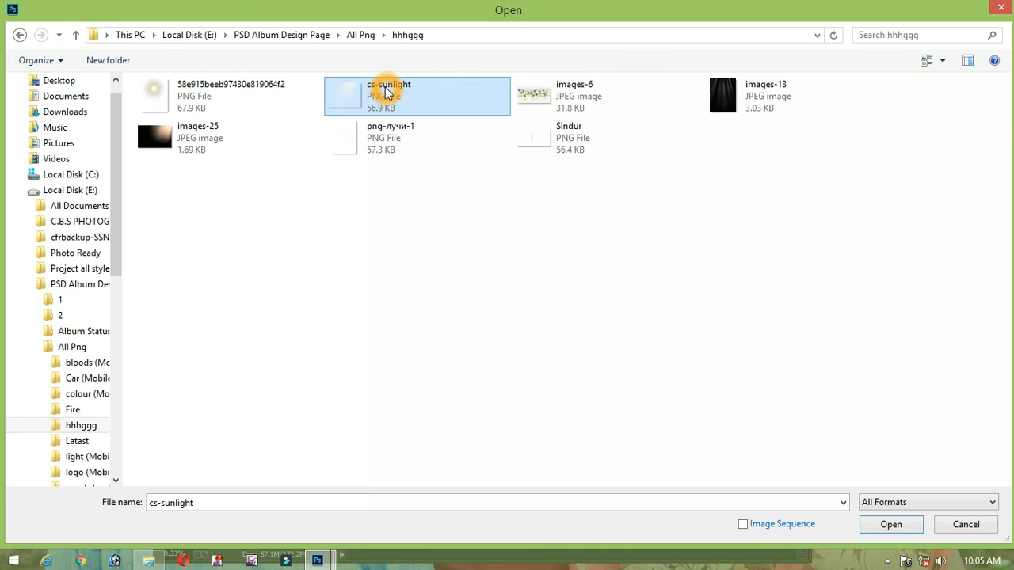
pyautogui.click(890, 530)
# Copy the sunlight image onto the upper-left part of the street photo and put the source image away
pyautogui.moveTo(238, 72); pyautogui.dragTo(146, 297)
pyautogui.moveTo(222, 374); pyautogui.dragTo(422, 184)
pyautogui.click(70, 331)
pyautogui.click(362, 298)
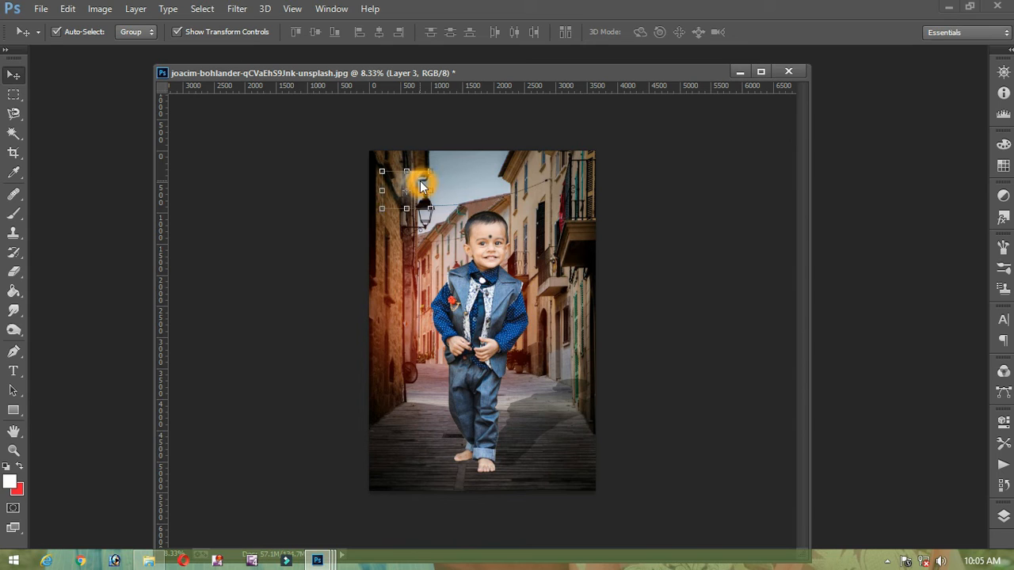
# Flip the sunlight layer horizontally
pyautogui.rightClick(422, 184)
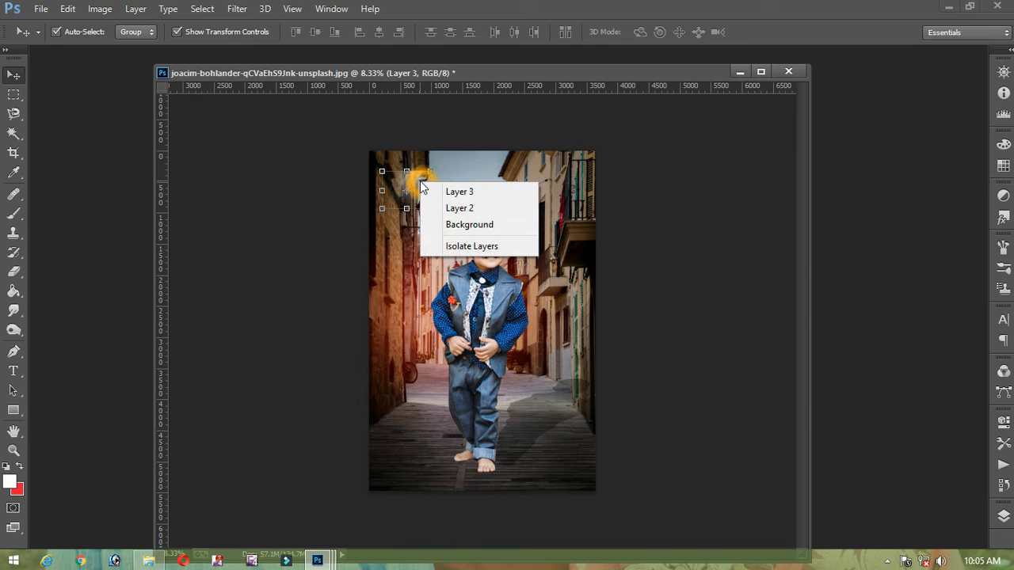
pyautogui.click(381, 193)
pyautogui.moveTo(381, 193); pyautogui.dragTo(482, 194)
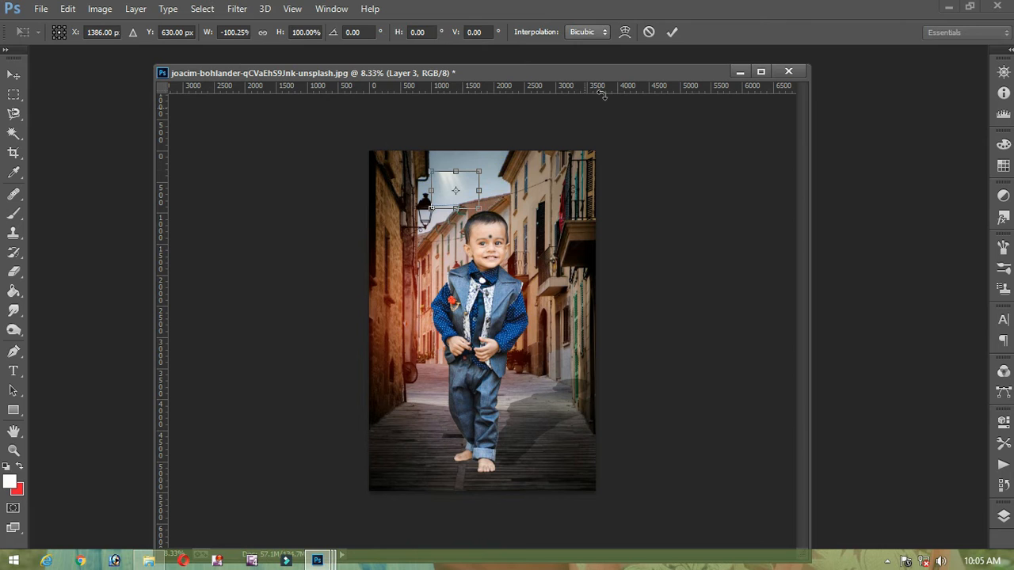
pyautogui.click(670, 36)
# Enlarge the sunlight layer to about 413% and position it over the photo's upper-left corner
pyautogui.moveTo(431, 171); pyautogui.dragTo(364, 119)
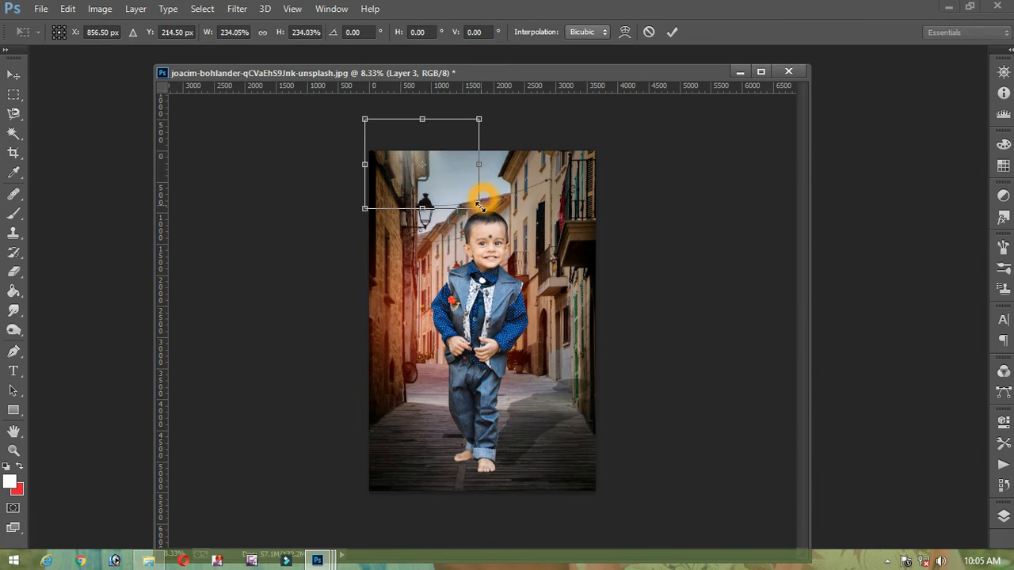
pyautogui.moveTo(479, 208); pyautogui.dragTo(567, 278)
pyautogui.moveTo(496, 239); pyautogui.dragTo(436, 211)
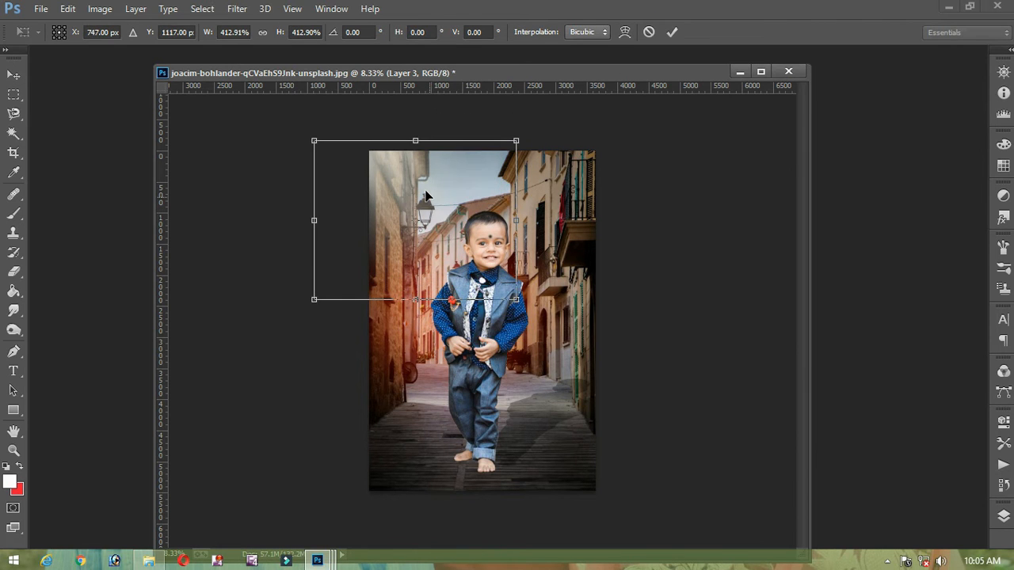
pyautogui.doubleClick(426, 196)
# Stretch and distort the sunlight further so its rays slant down from the upper-left corner across the street
pyautogui.moveTo(518, 310)
pyautogui.mouseDown()
pyautogui.moveTo(499, 291)
pyautogui.moveTo(525, 328)
pyautogui.moveTo(516, 322)
pyautogui.mouseUp()
pyautogui.moveTo(370, 170); pyautogui.dragTo(371, 189)
pyautogui.moveTo(521, 169); pyautogui.dragTo(579, 92)
pyautogui.doubleClick(386, 160)
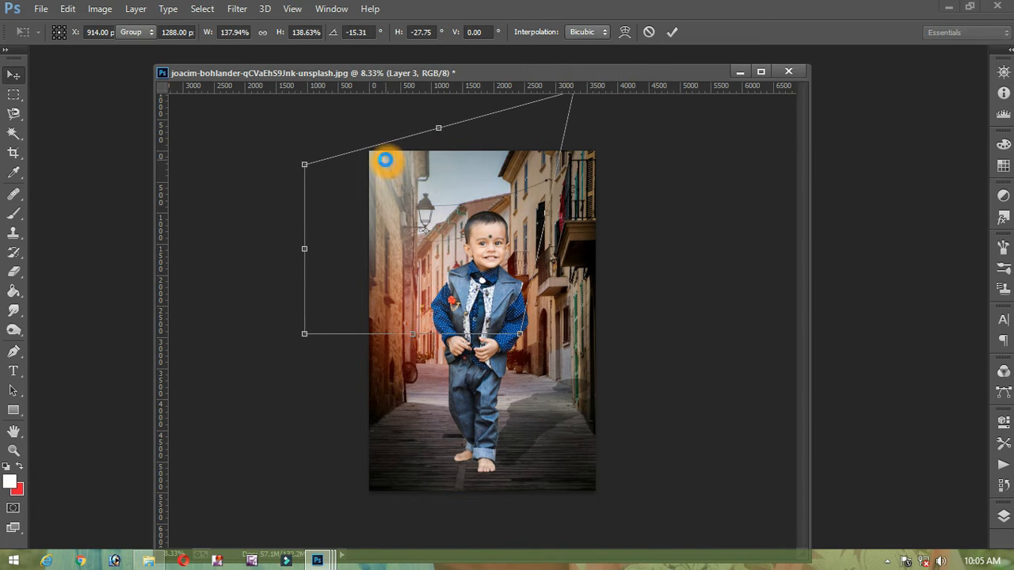
# Reduce the sunlight layer's opacity and deselect the layer
pyautogui.click(1003, 516)
pyautogui.click(978, 425)
pyautogui.moveTo(974, 441); pyautogui.dragTo(957, 449)
pyautogui.click(686, 339)
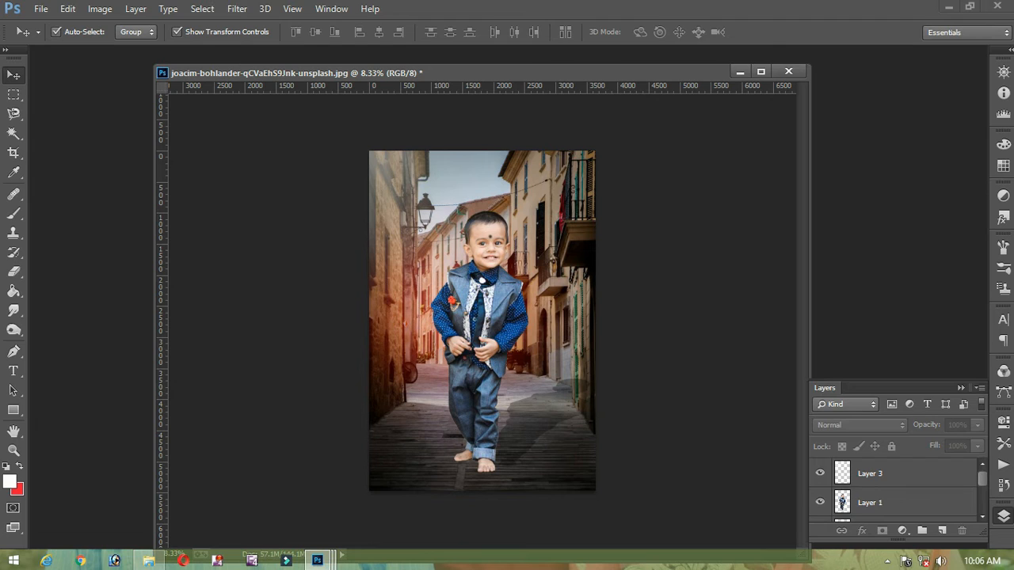
# Select the boy's layer, Layer 1, and open it in the Color Efex Pro 4 filter
pyautogui.click(1006, 519)
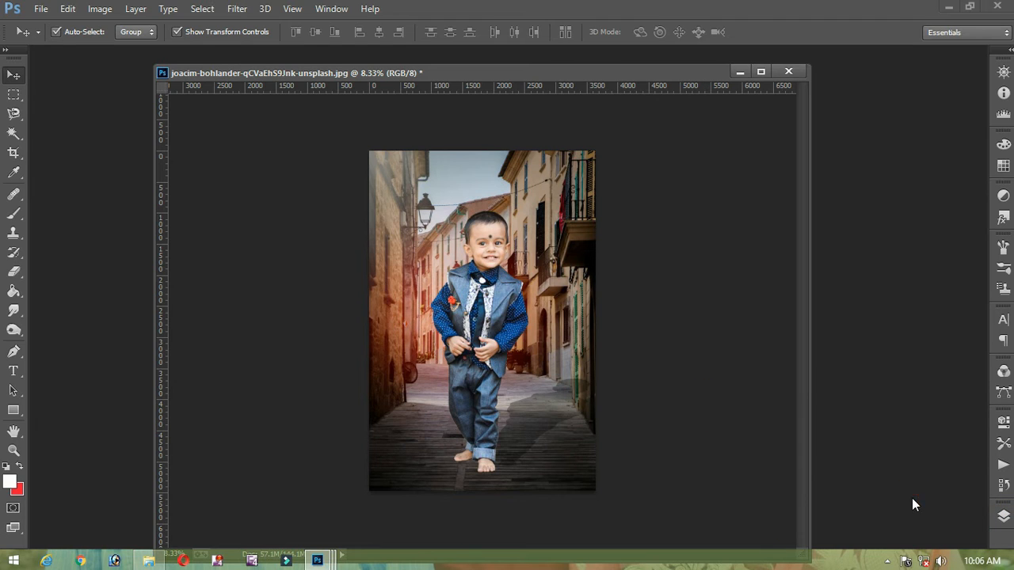
pyautogui.click(495, 312)
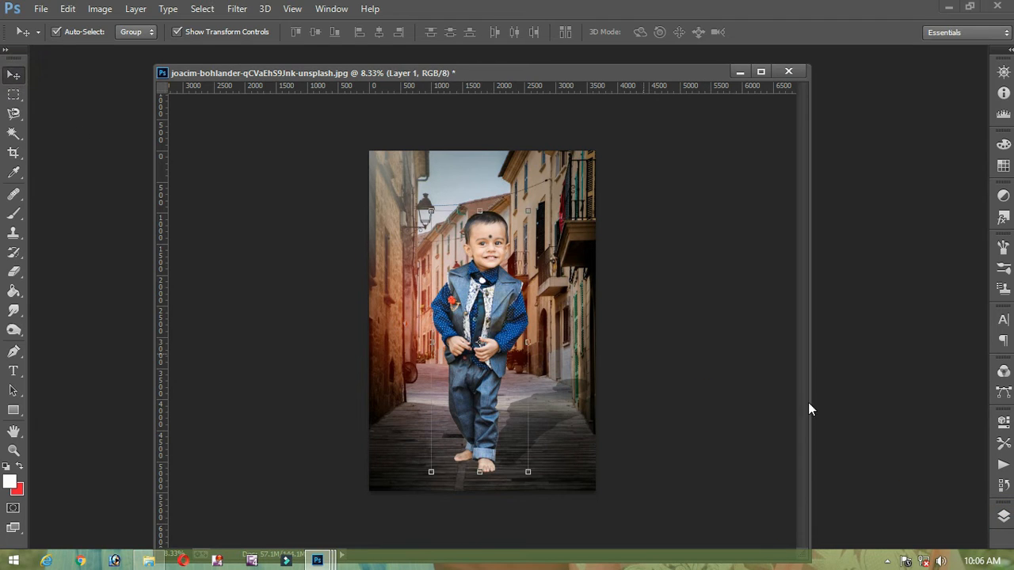
pyautogui.click(1004, 516)
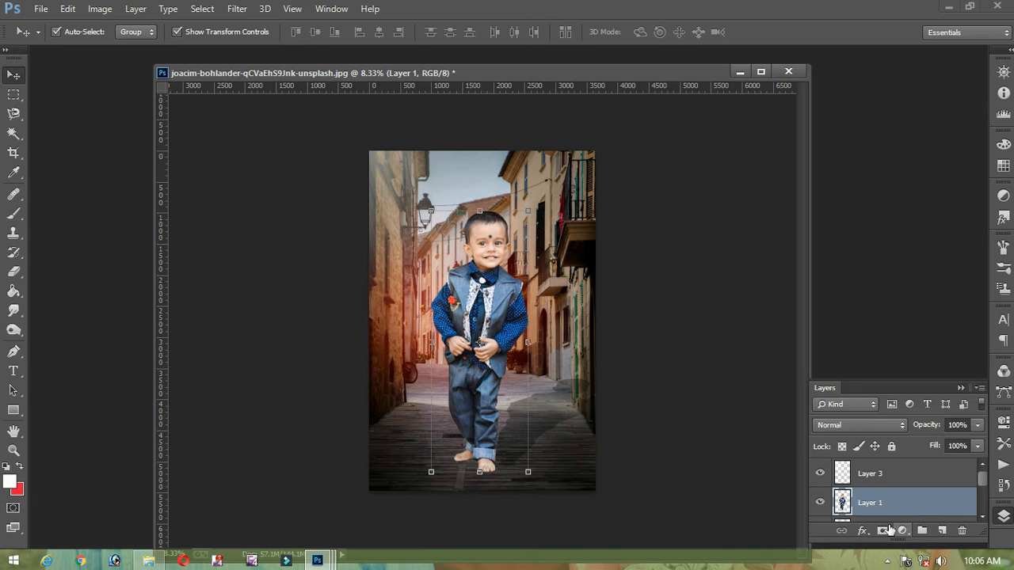
pyautogui.click(235, 9)
pyautogui.moveTo(289, 394)
pyautogui.click(517, 400)
pyautogui.moveTo(941, 399); pyautogui.dragTo(848, 382)
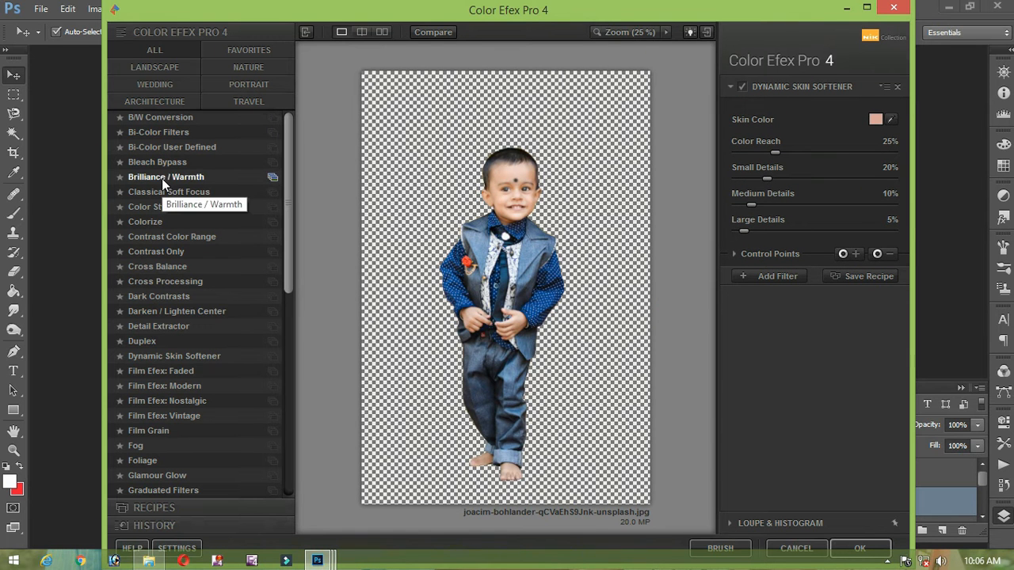
# Apply Darken / Lighten Center to the boy with center luminosity 13%, border luminosity -83% and center size 19%
pyautogui.click(164, 312)
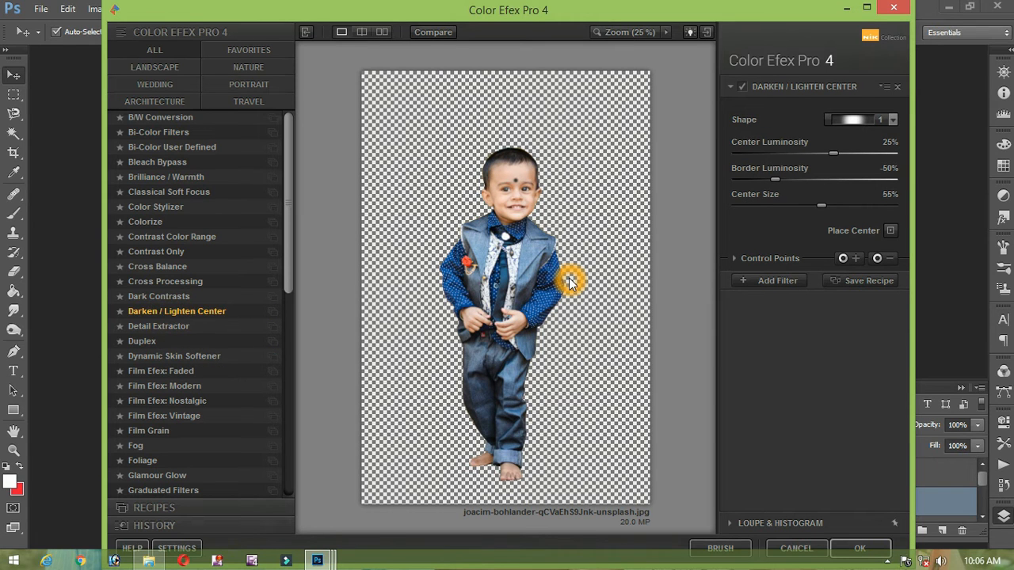
pyautogui.scroll(1, 572, 284)
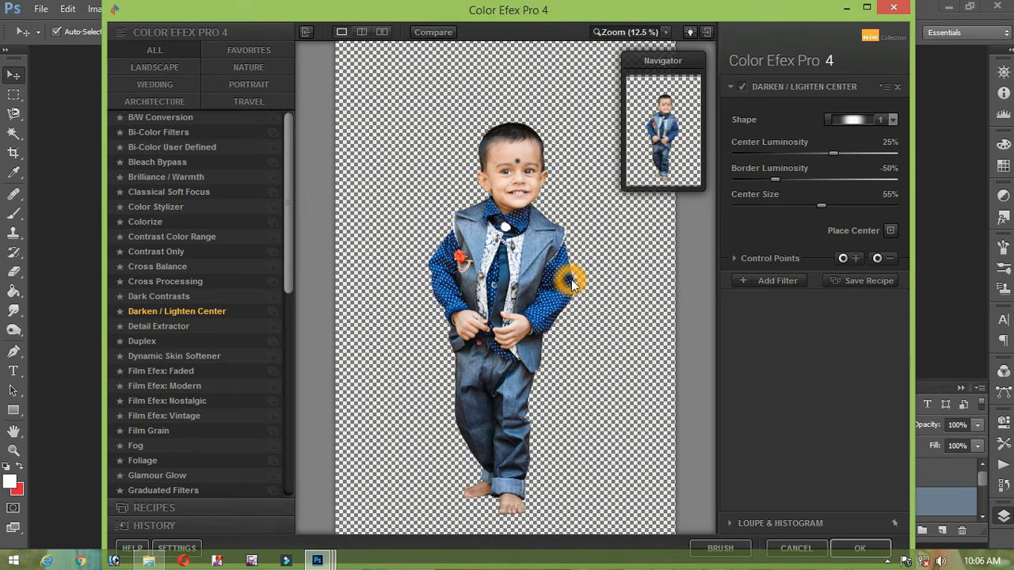
pyautogui.moveTo(836, 152); pyautogui.dragTo(819, 153)
pyautogui.moveTo(775, 180); pyautogui.dragTo(752, 180)
pyautogui.moveTo(820, 206); pyautogui.dragTo(793, 208)
pyautogui.moveTo(836, 157); pyautogui.dragTo(826, 159)
pyautogui.moveTo(794, 206); pyautogui.dragTo(758, 210)
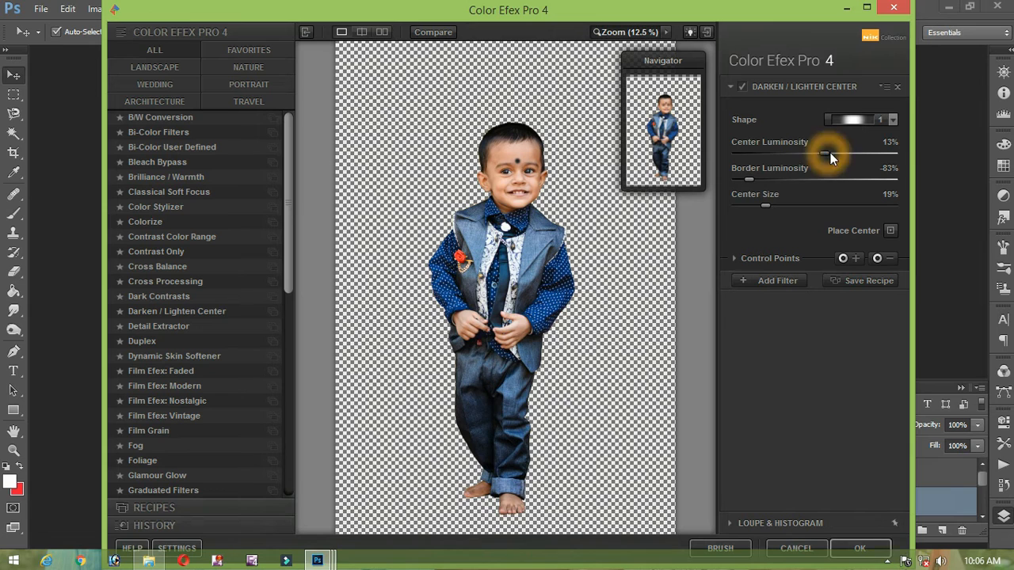
pyautogui.click(859, 548)
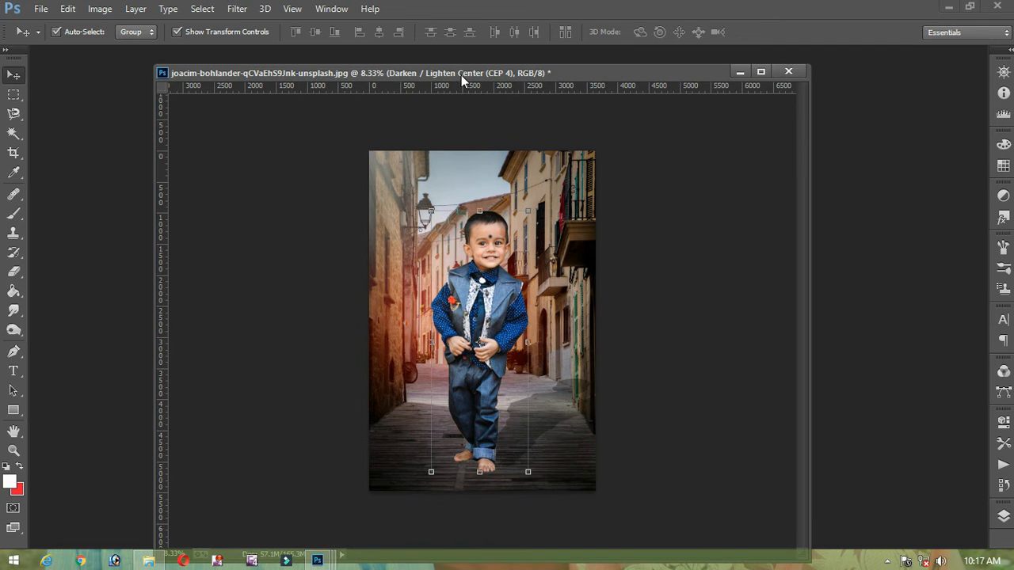
# Dock the document window and open the filtered boy layer in the Camera Raw filter
pyautogui.moveTo(461, 74); pyautogui.dragTo(432, 57)
pyautogui.hotkey('ctrl', '+')
pyautogui.hotkey('ctrl', '+')
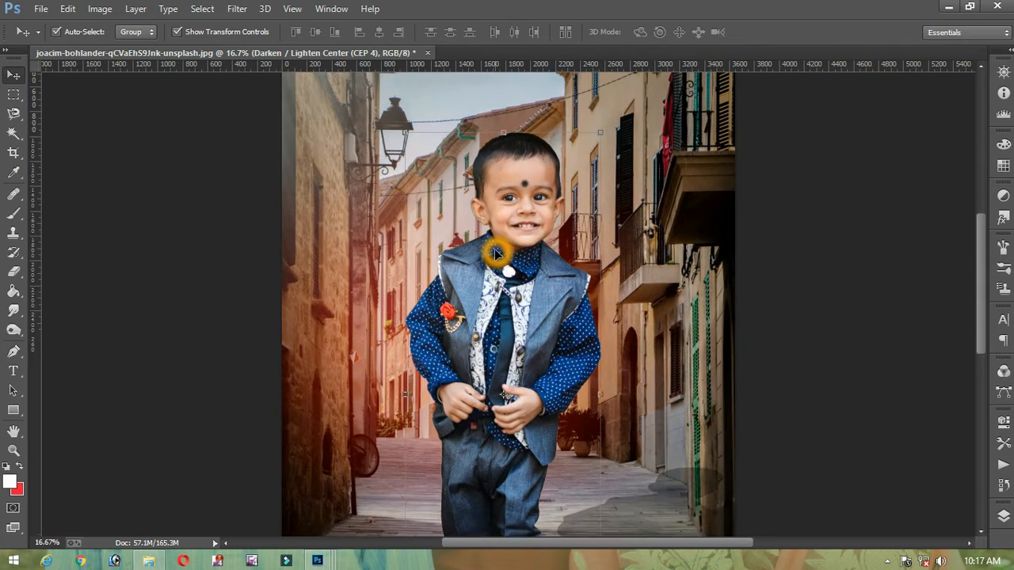
pyautogui.click(233, 9)
pyautogui.click(267, 95)
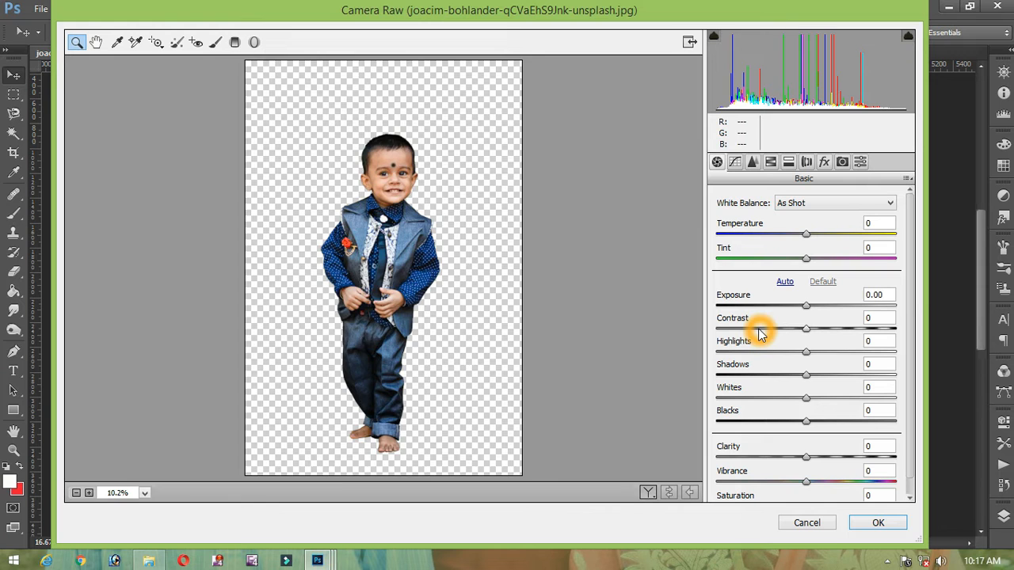
pyautogui.hotkey('ctrl', '+')
pyautogui.hotkey('ctrl', '+')
pyautogui.hotkey('ctrl', '+')
pyautogui.hotkey('ctrl', '+')
pyautogui.moveTo(535, 219); pyautogui.dragTo(502, 463)
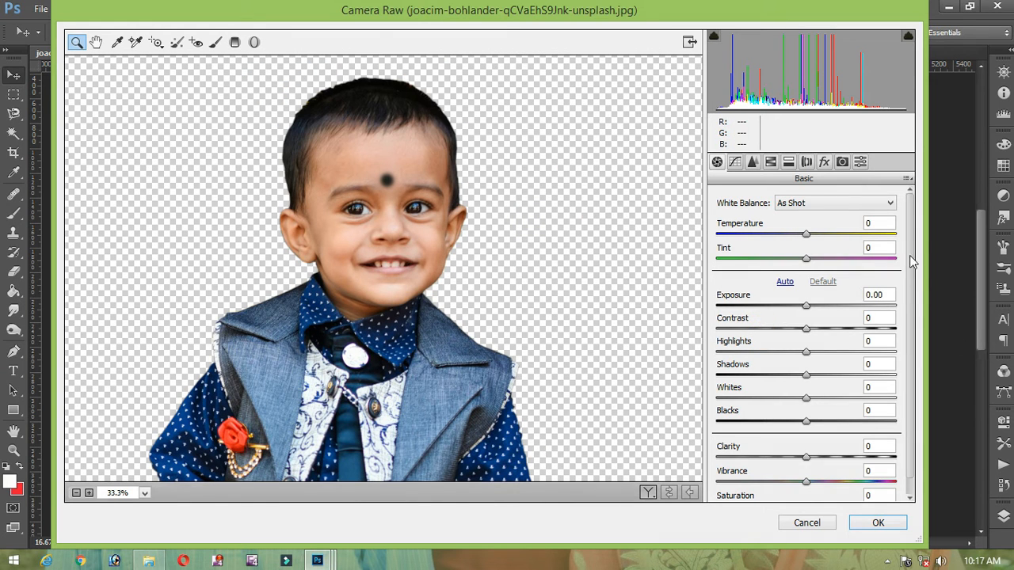
# Set the Oranges saturation to -4 and the Oranges luminance to +15 to brighten the boy's skin
pyautogui.click(788, 165)
pyautogui.click(770, 162)
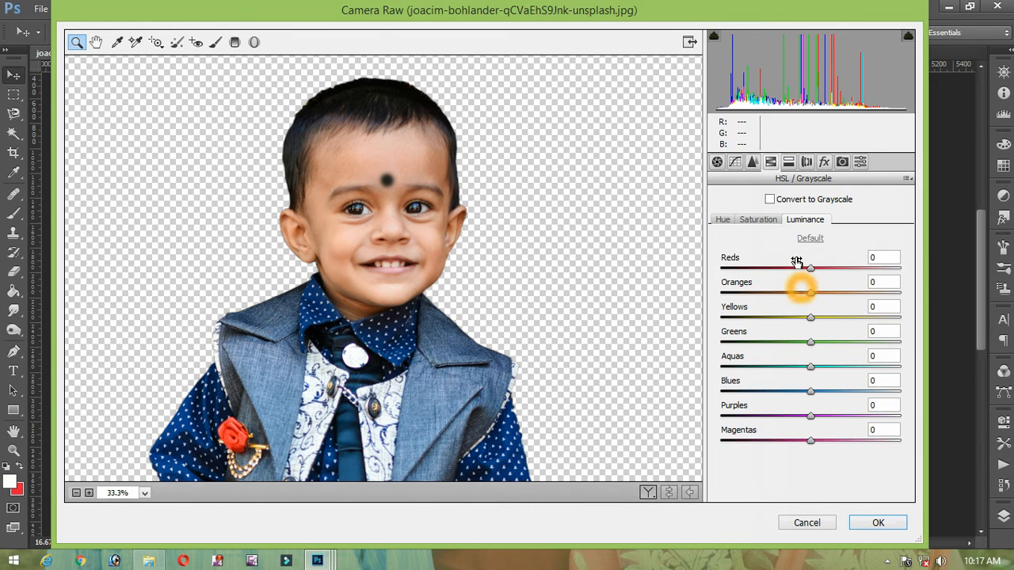
pyautogui.click(754, 221)
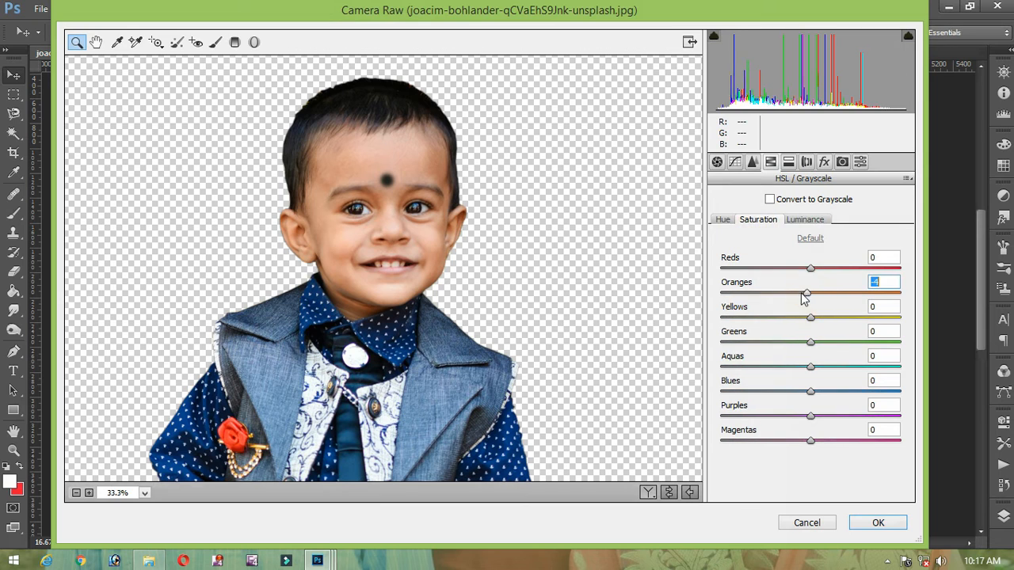
pyautogui.click(816, 222)
pyautogui.moveTo(812, 293); pyautogui.dragTo(828, 297)
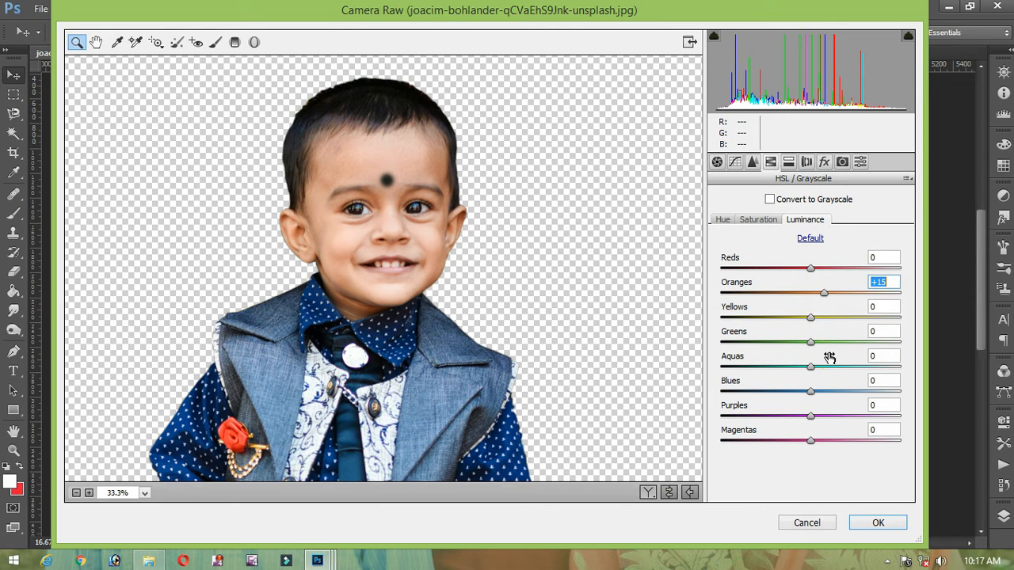
# Add a post-crop vignette with amount -42 and apply the Camera Raw adjustments
pyautogui.click(824, 161)
pyautogui.moveTo(808, 356); pyautogui.dragTo(785, 394)
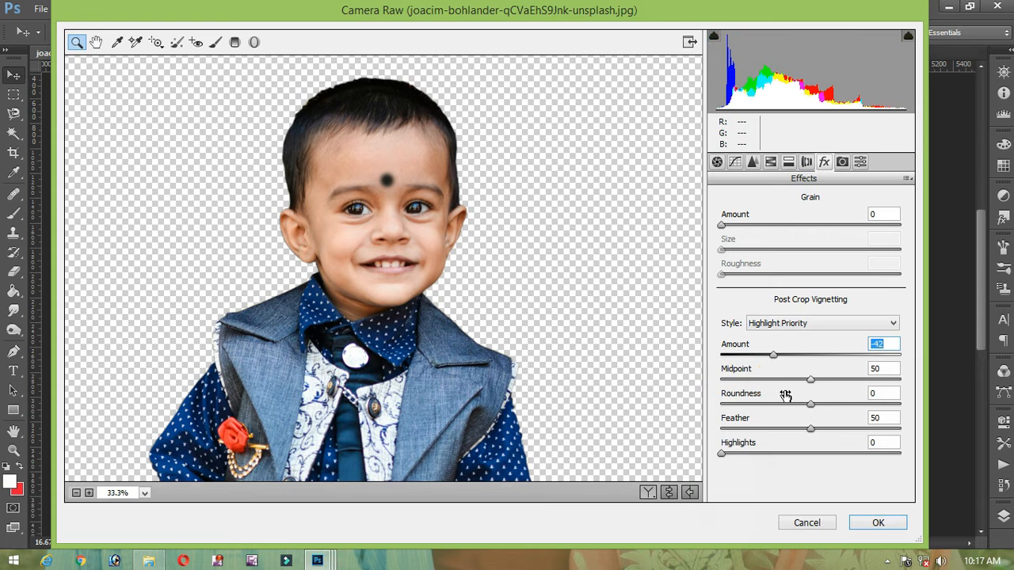
pyautogui.click(878, 523)
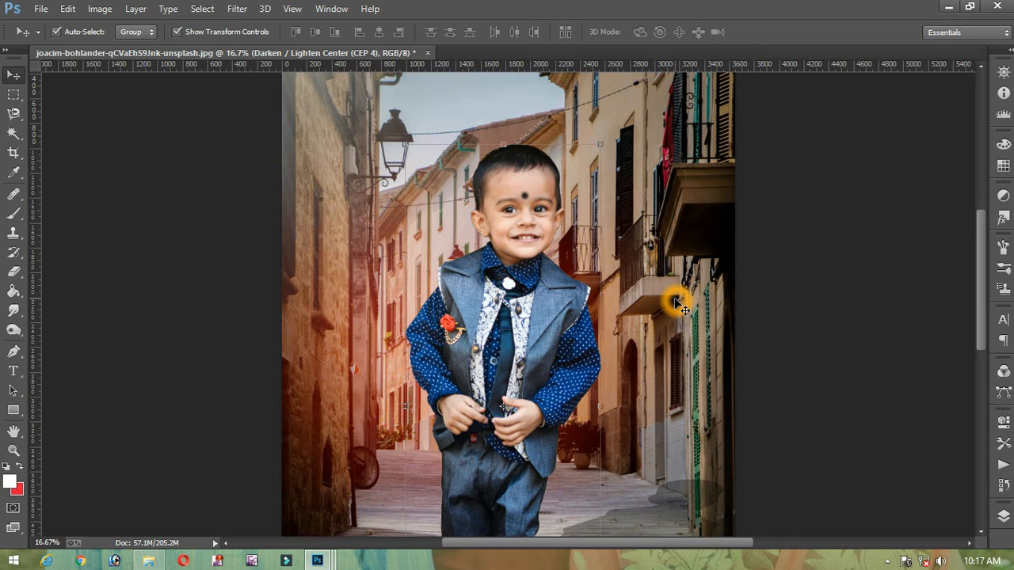
# Lighten both of the boy's feet with the Dodge tool, using midtones at 21% exposure
pyautogui.hotkey('ctrl', '-')
pyautogui.hotkey('ctrl', '-')
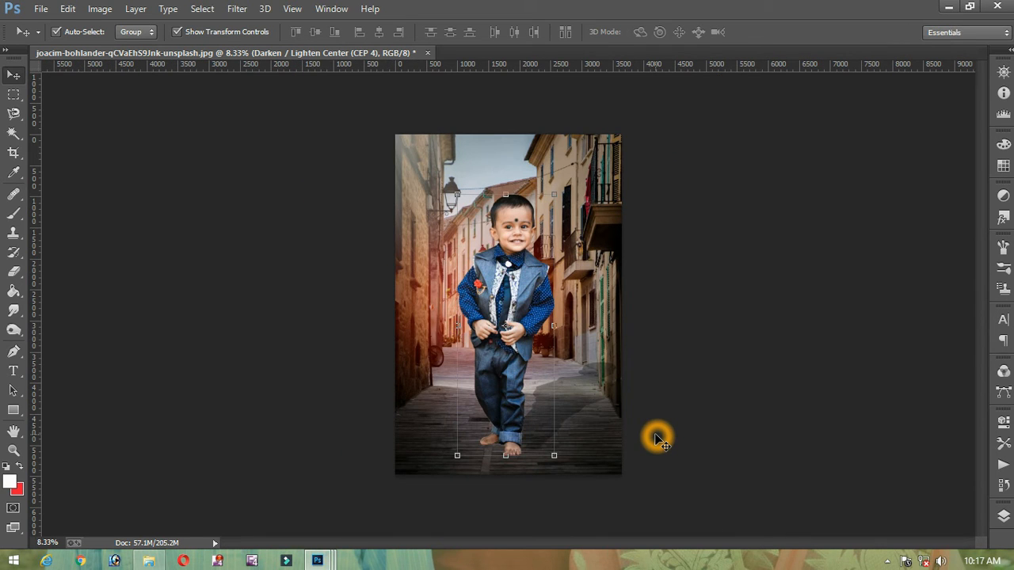
pyautogui.hotkey('ctrl', '+')
pyautogui.hotkey('ctrl', '+')
pyautogui.scroll(-1, 611, 413)
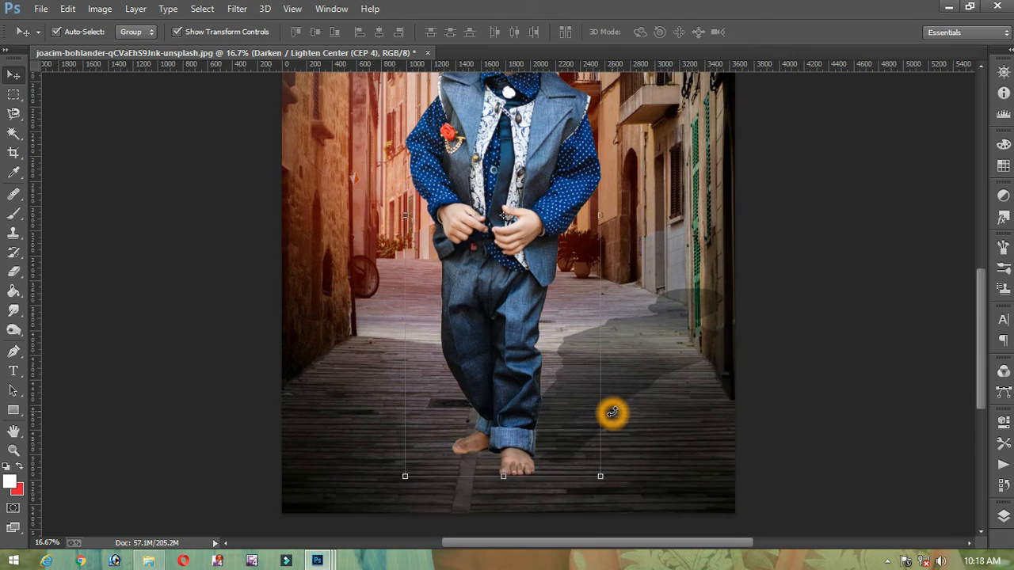
pyautogui.hotkey('ctrl', '+')
pyautogui.hotkey('ctrl', '+')
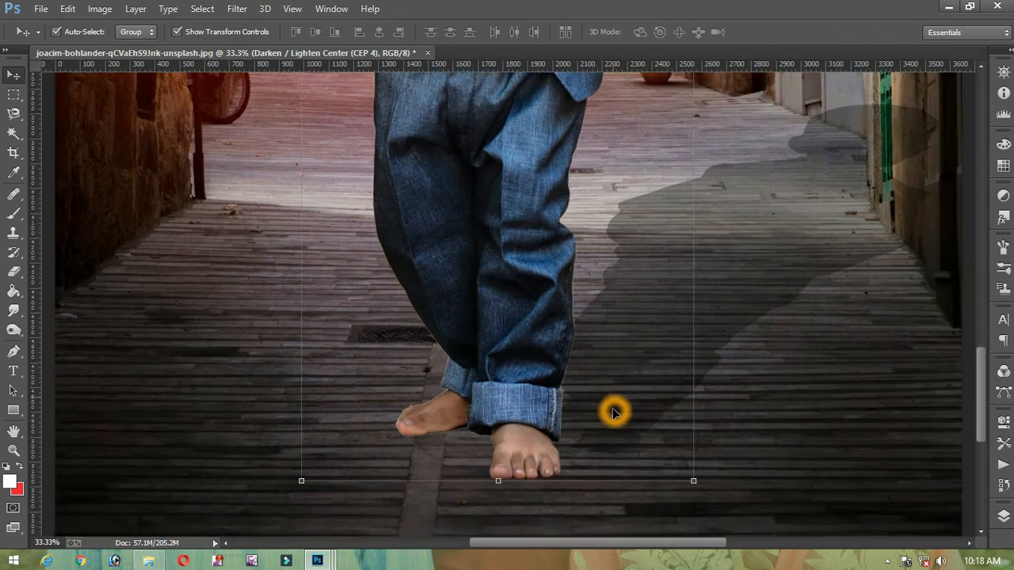
pyautogui.hotkey('ctrl', '+')
pyautogui.scroll(-1, 591, 400)
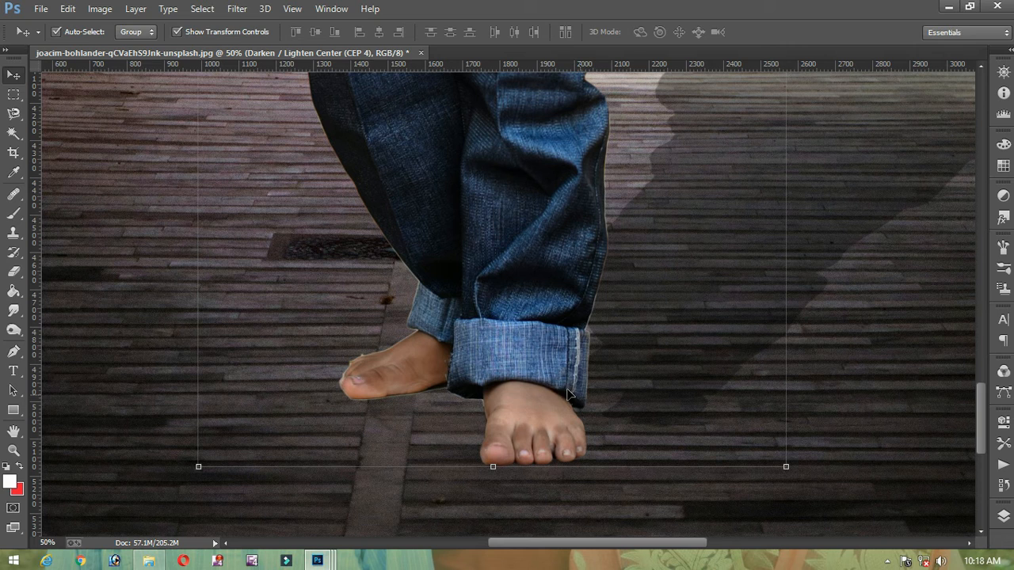
pyautogui.click(13, 331)
pyautogui.click(71, 331)
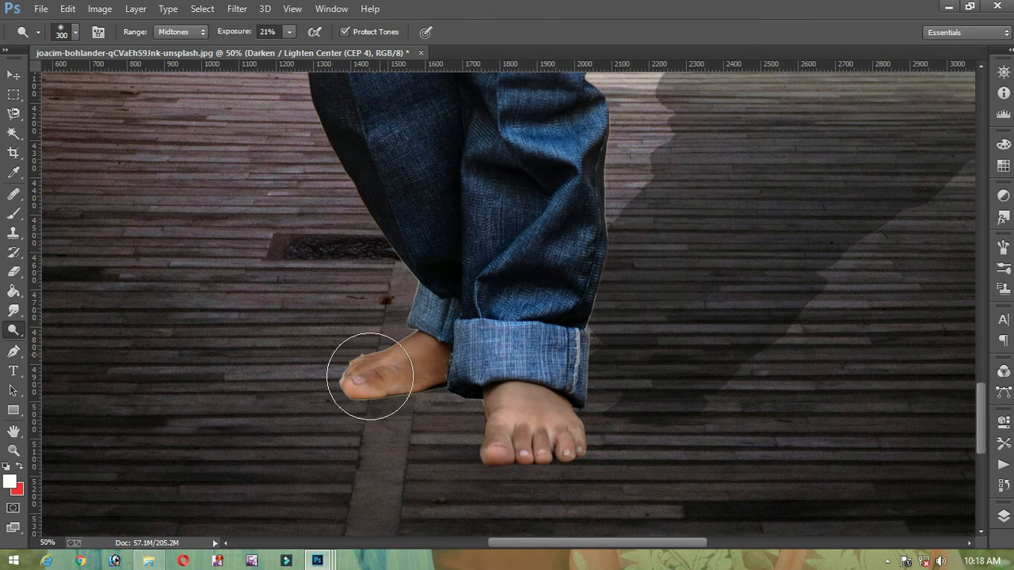
pyautogui.moveTo(402, 362); pyautogui.dragTo(370, 376)
pyautogui.moveTo(544, 411)
pyautogui.mouseDown()
pyautogui.moveTo(510, 407)
pyautogui.moveTo(524, 454)
pyautogui.moveTo(607, 446)
pyautogui.moveTo(525, 460)
pyautogui.mouseUp()
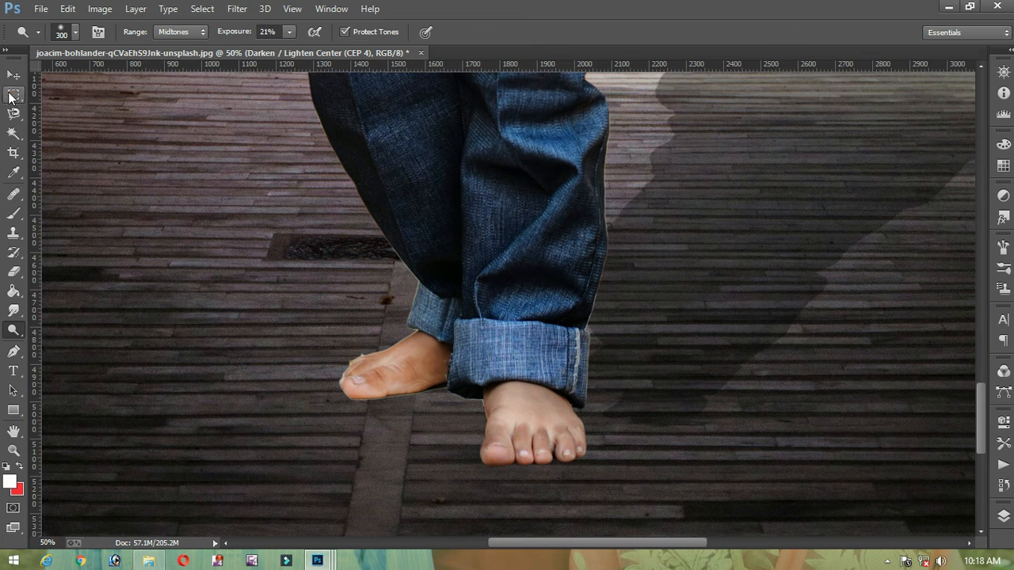
# Brighten the feet with Curves inside an elliptical selection feathered by 80 px, and deselect
pyautogui.click(13, 95)
pyautogui.click(96, 106)
pyautogui.moveTo(188, 256); pyautogui.dragTo(685, 547)
pyautogui.click(168, 35)
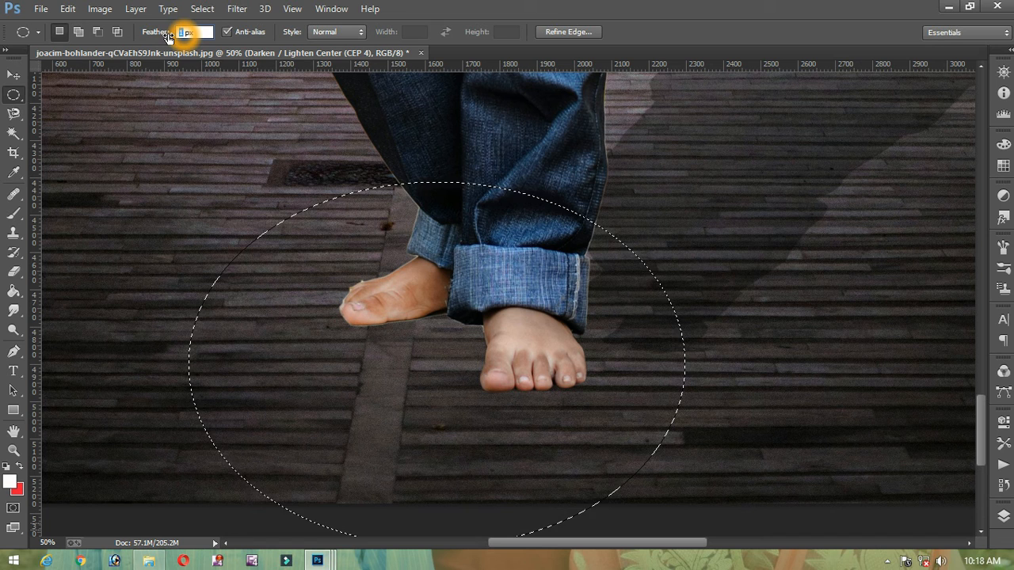
pyautogui.write('80')
pyautogui.press('Return')
pyautogui.moveTo(320, 215); pyautogui.dragTo(702, 465)
pyautogui.hotkey('ctrl', 'm')
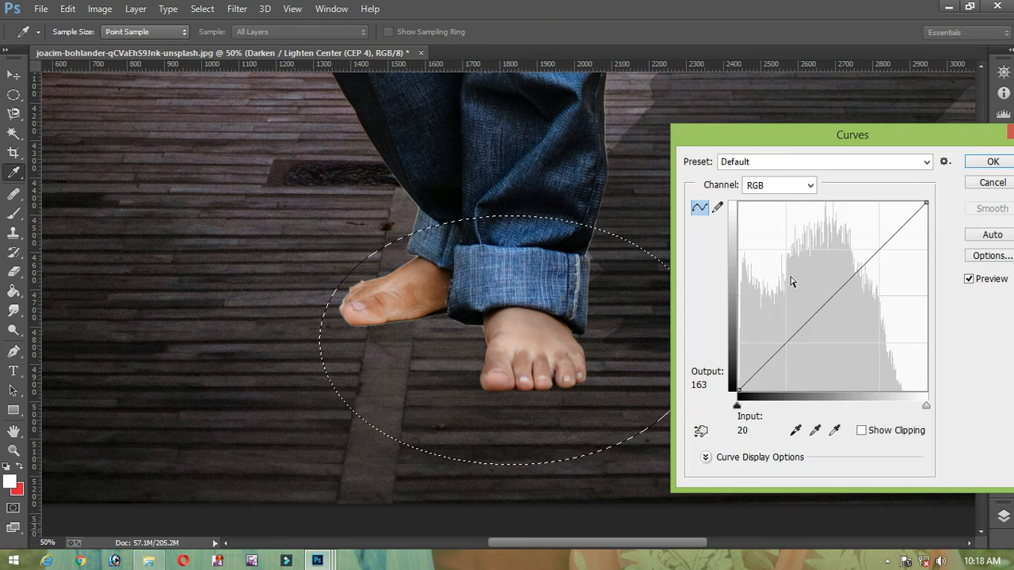
pyautogui.click(824, 292)
pyautogui.click(992, 161)
pyautogui.click(151, 273)
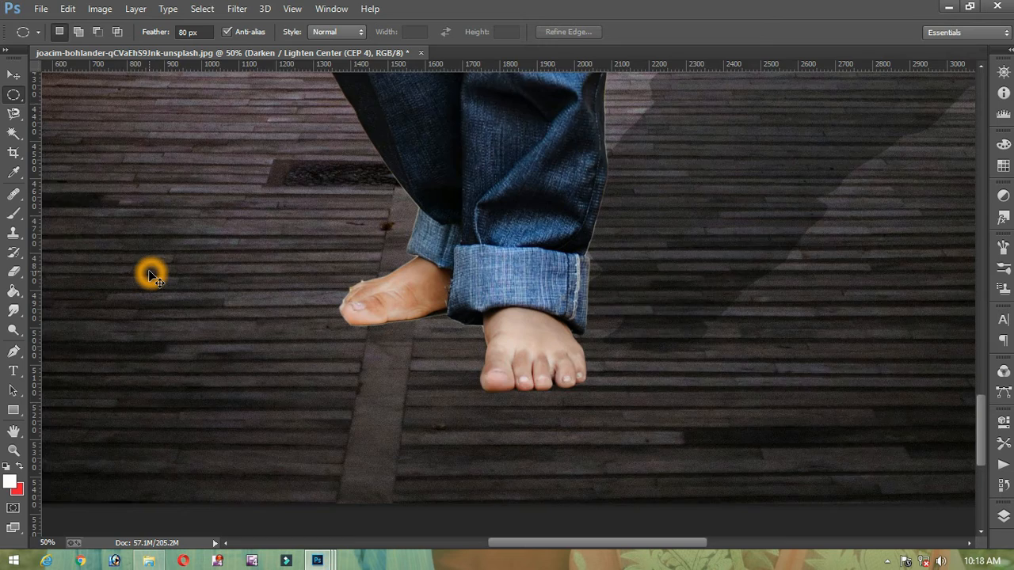
# Outline the background fringe along the rear foot and its trouser cuff with the Polygonal Lasso, feathered by 2 px
pyautogui.hotkey('ctrl', '+')
pyautogui.hotkey('ctrl', '+')
pyautogui.click(13, 114)
pyautogui.click(41, 124)
pyautogui.doubleClick(183, 31)
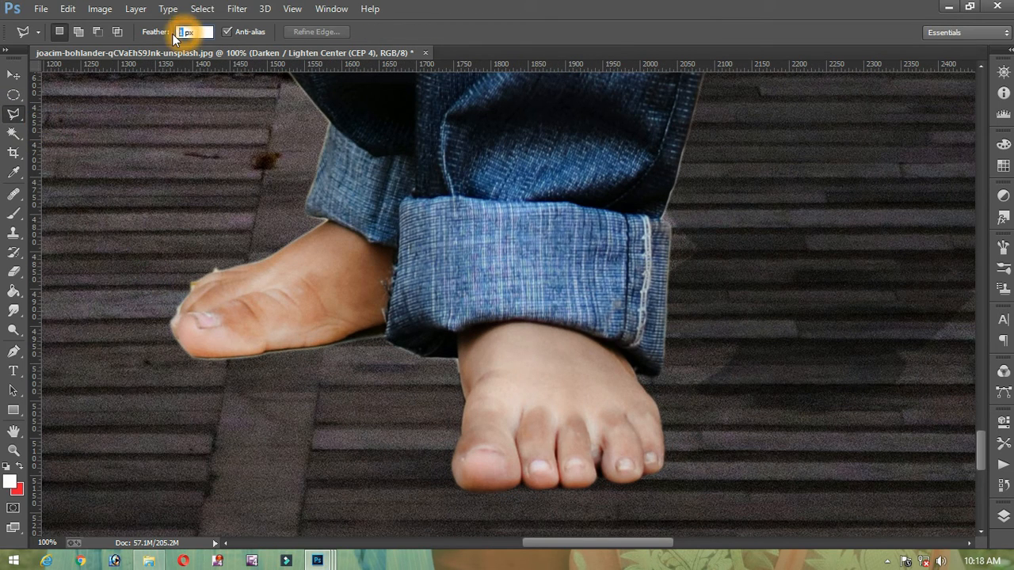
pyautogui.press('Return')
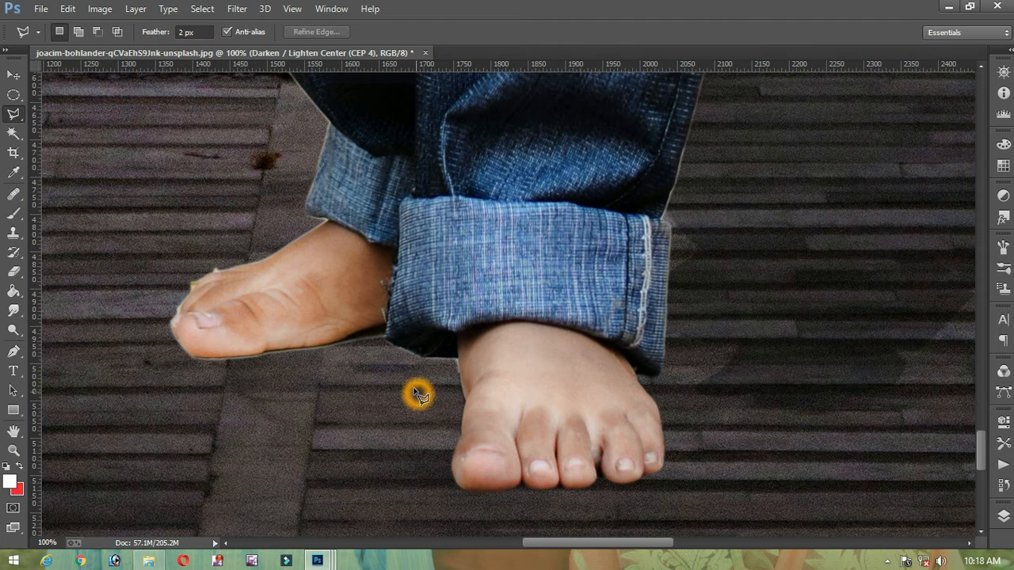
pyautogui.click(461, 383)
pyautogui.click(406, 347)
pyautogui.click(389, 337)
pyautogui.click(367, 333)
pyautogui.click(268, 353)
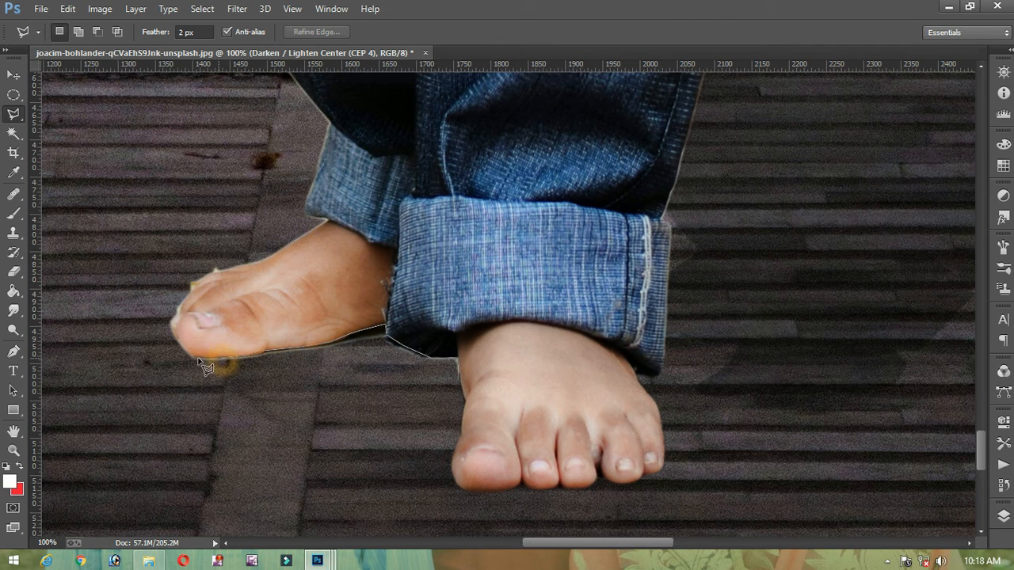
pyautogui.click(178, 317)
pyautogui.click(192, 293)
pyautogui.click(207, 276)
pyautogui.click(271, 263)
pyautogui.click(292, 244)
pyautogui.click(328, 220)
pyautogui.click(310, 212)
pyautogui.click(323, 156)
pyautogui.click(329, 125)
pyautogui.click(307, 97)
pyautogui.click(264, 90)
pyautogui.click(103, 145)
pyautogui.click(36, 256)
pyautogui.click(50, 370)
pyautogui.click(181, 474)
pyautogui.click(344, 495)
pyautogui.click(471, 385)
pyautogui.click(457, 386)
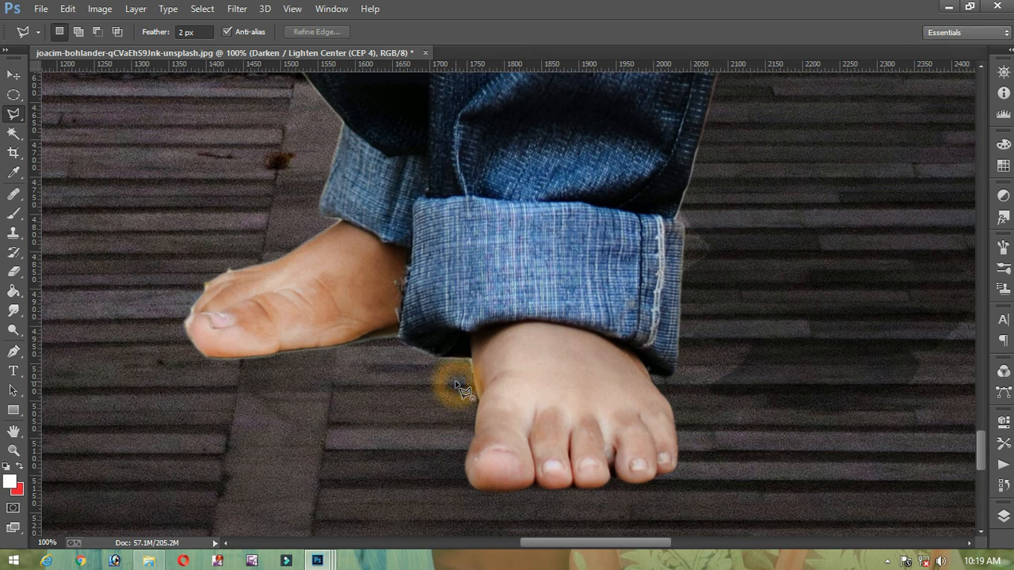
# Restore the lasso selection and delete the fringe inside it from Layer 1 as well, leaving nothing selected
pyautogui.click(146, 354)
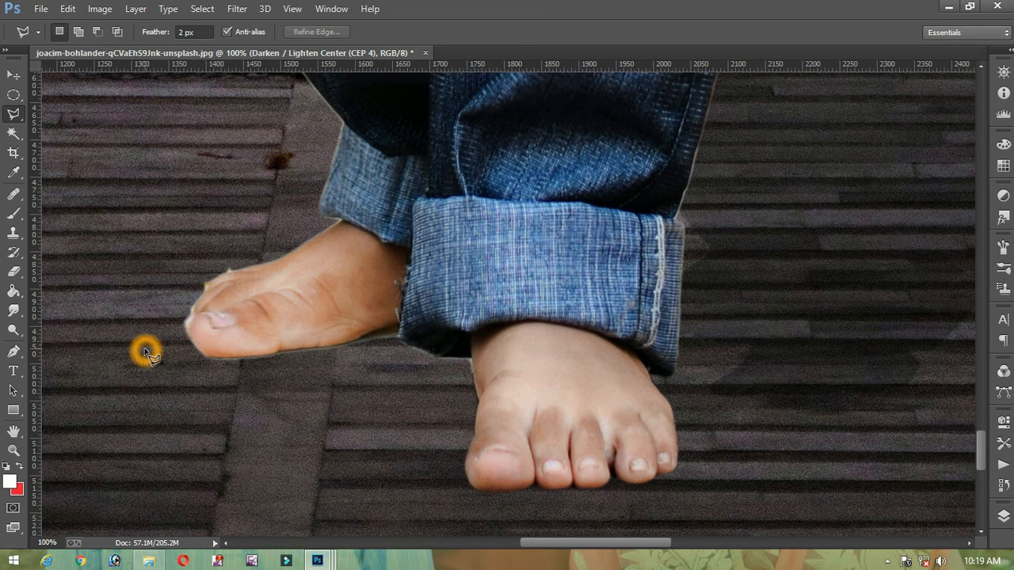
pyautogui.hotkey('ctrl', 'z')
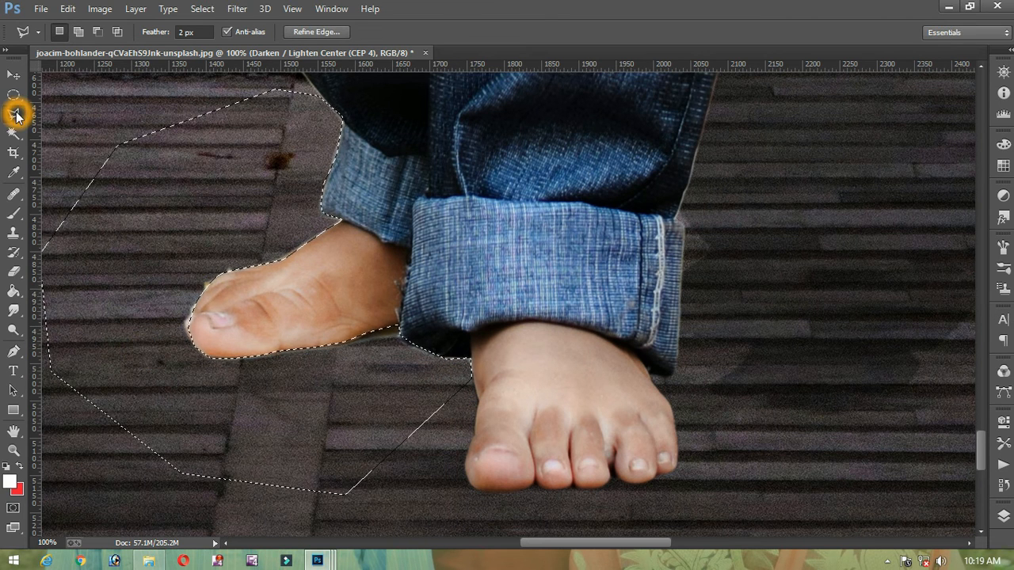
pyautogui.click(1004, 516)
pyautogui.click(889, 493)
pyautogui.scroll(-2, 883, 477)
pyautogui.scroll(1, 882, 475)
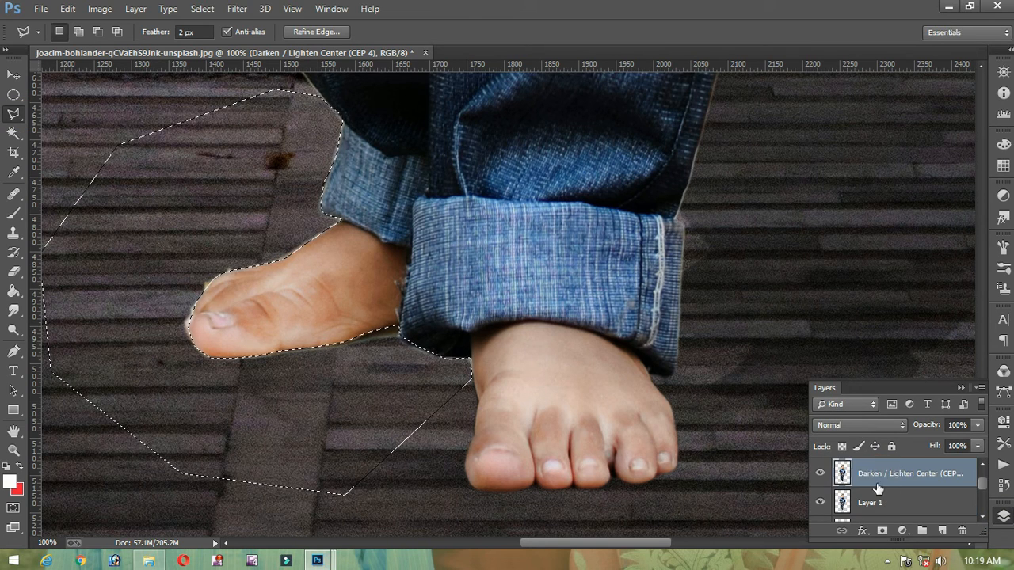
pyautogui.click(873, 502)
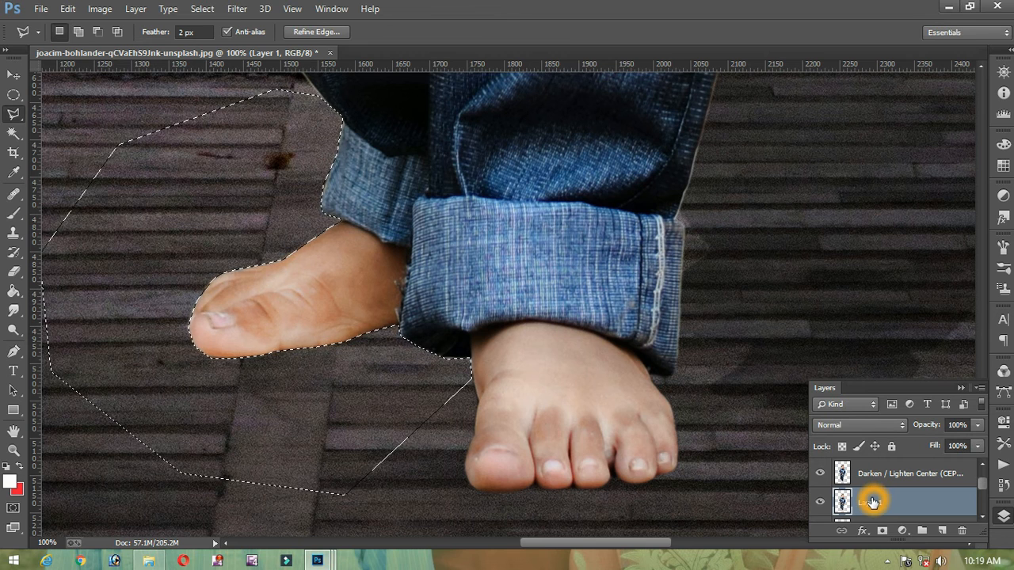
pyautogui.hotkey('ctrl', 'd')
# Merge the Darken / Lighten Center layer with Layer 1
pyautogui.click(887, 483)
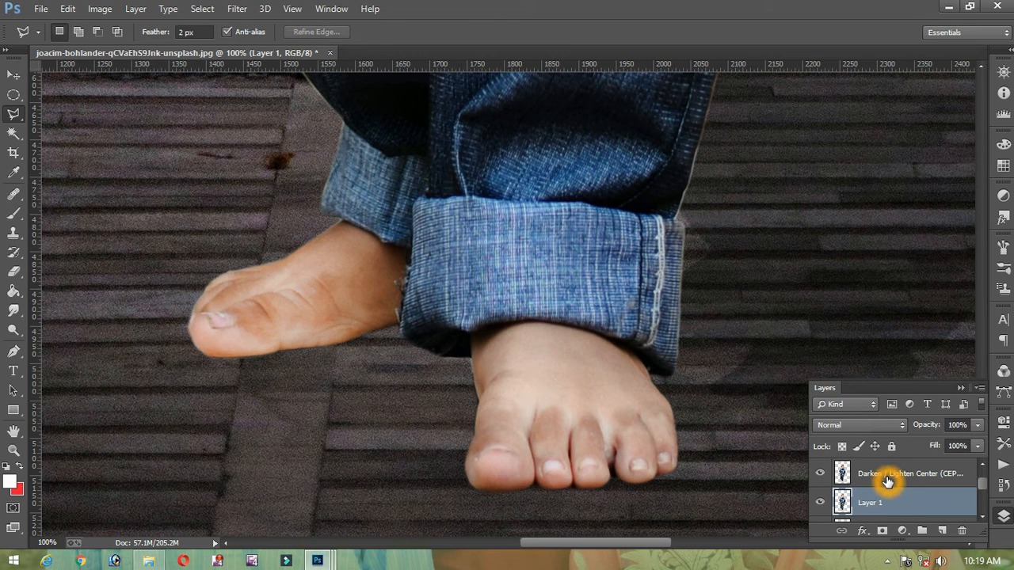
pyautogui.rightClick(887, 474)
pyautogui.click(747, 355)
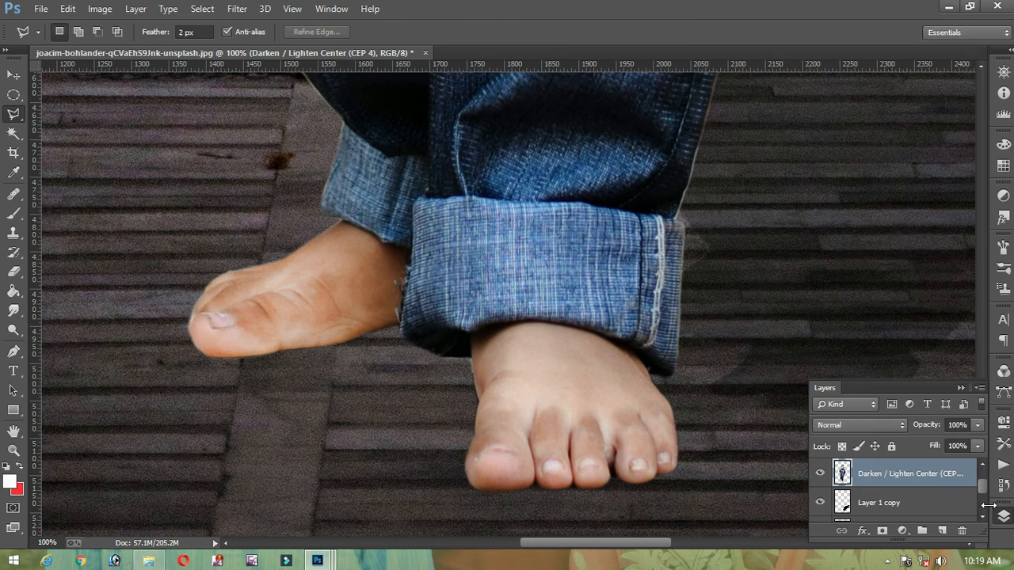
# Collapse the layer list, fit the whole composite in view, and detach its document into a floating window
pyautogui.click(1004, 516)
pyautogui.hotkey('ctrl', '-')
pyautogui.hotkey('ctrl', '-')
pyautogui.hotkey('ctrl', '-')
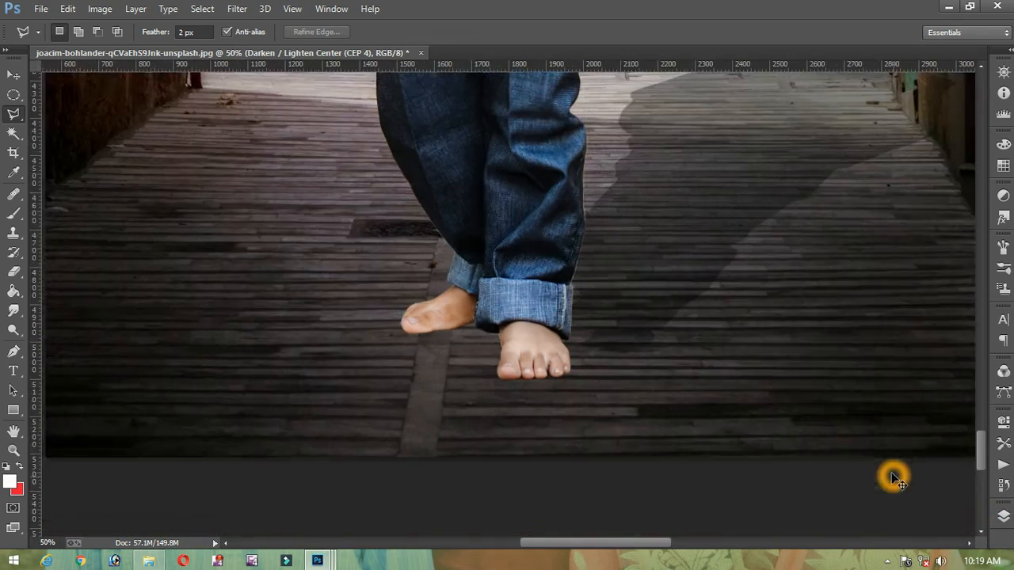
pyautogui.hotkey('ctrl', '-')
pyautogui.hotkey('ctrl', '-')
pyautogui.hotkey('ctrl', '-')
pyautogui.hotkey('ctrl', '-')
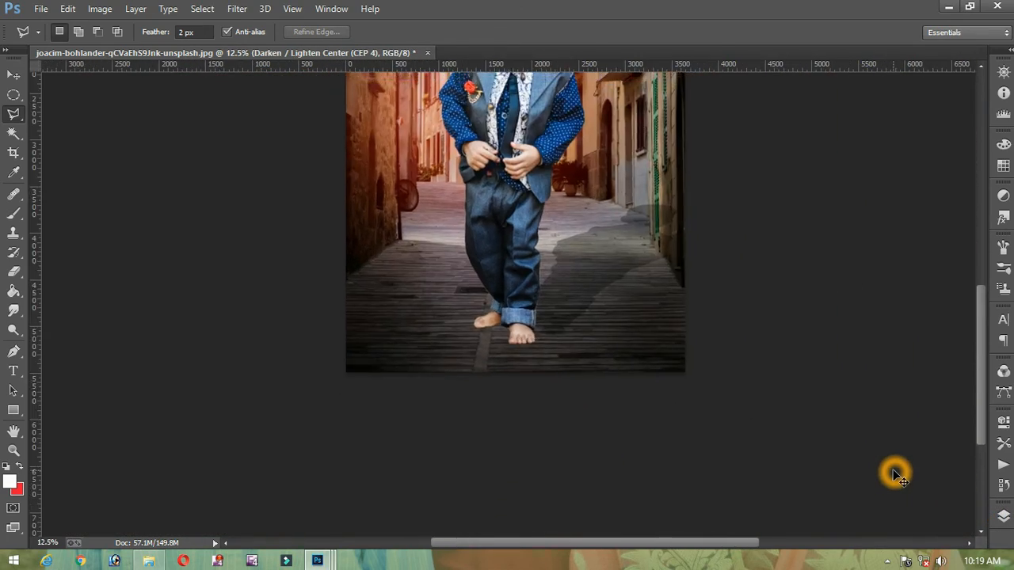
pyautogui.moveTo(562, 53); pyautogui.dragTo(563, 61)
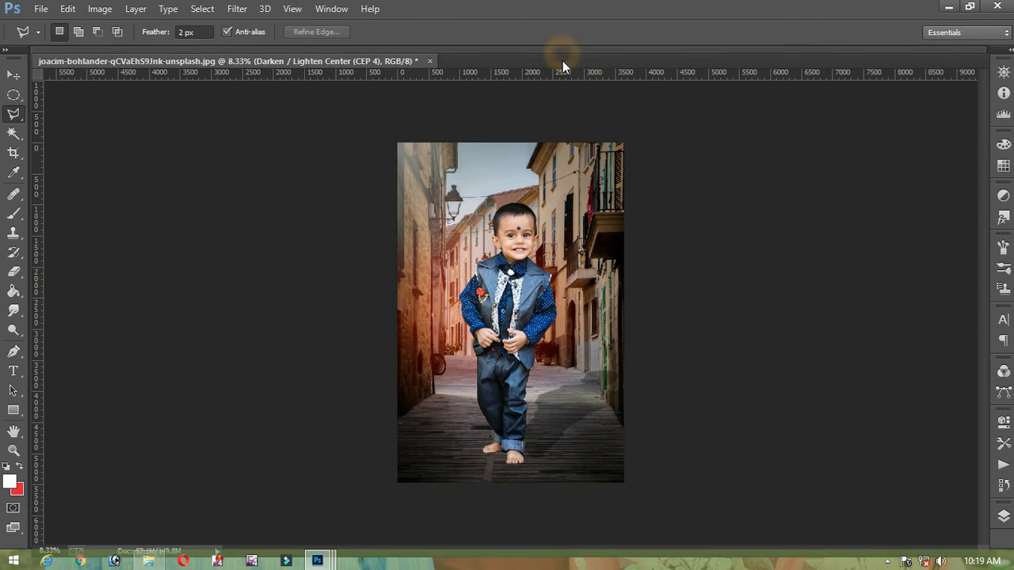
pyautogui.moveTo(161, 64); pyautogui.dragTo(428, 83)
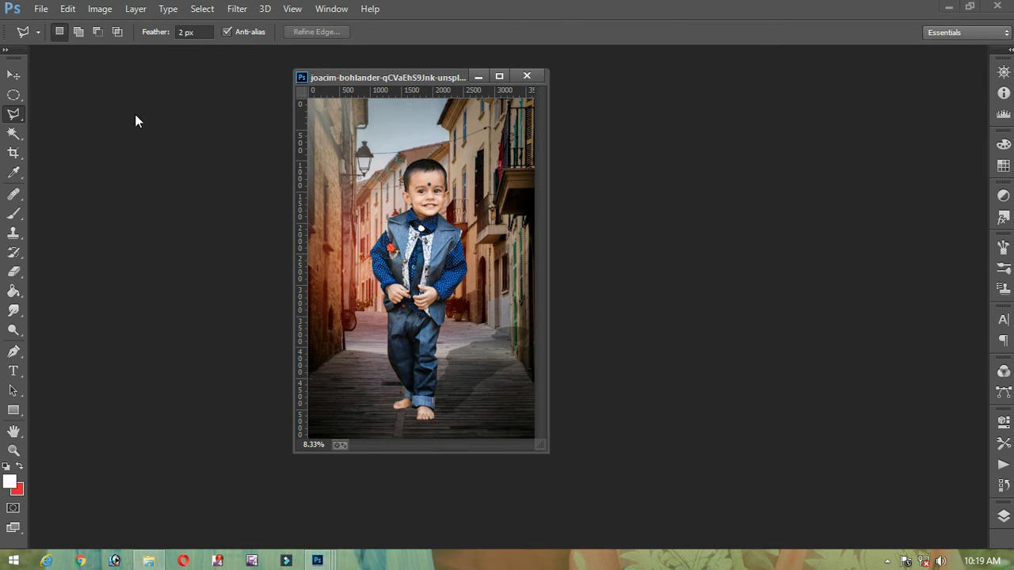
# Save a copy of the composite to the Desktop as a JPEG with quality 12 (Maximum) and the Progressive format with 3 scans
pyautogui.click(40, 9)
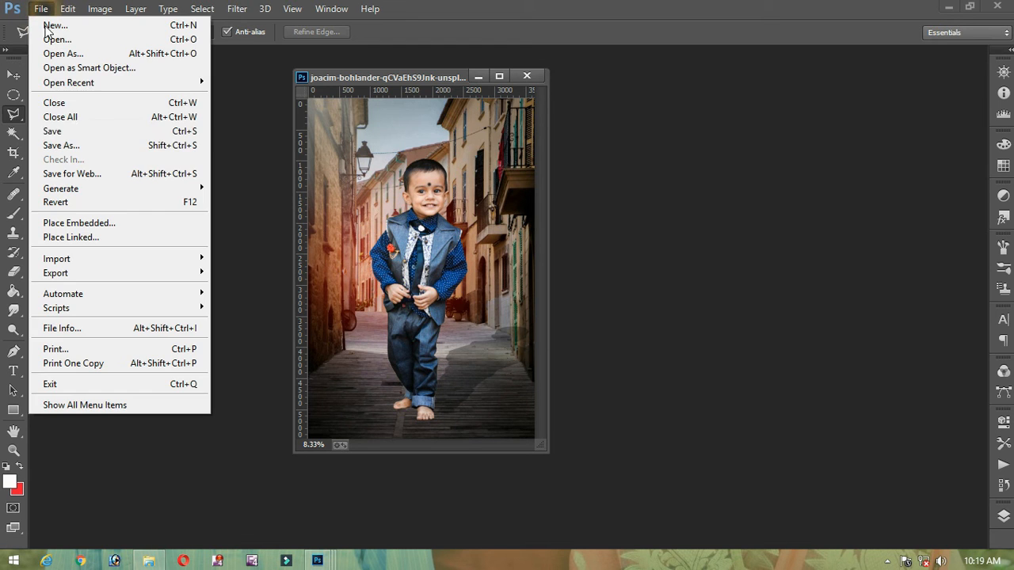
pyautogui.click(68, 145)
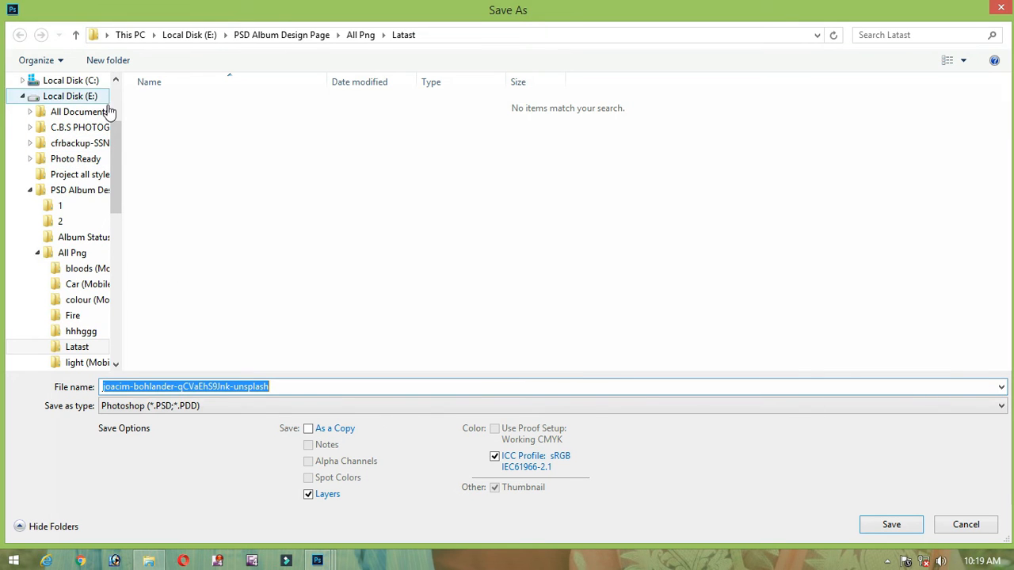
pyautogui.moveTo(111, 107); pyautogui.dragTo(114, 87)
pyautogui.click(28, 102)
pyautogui.click(204, 408)
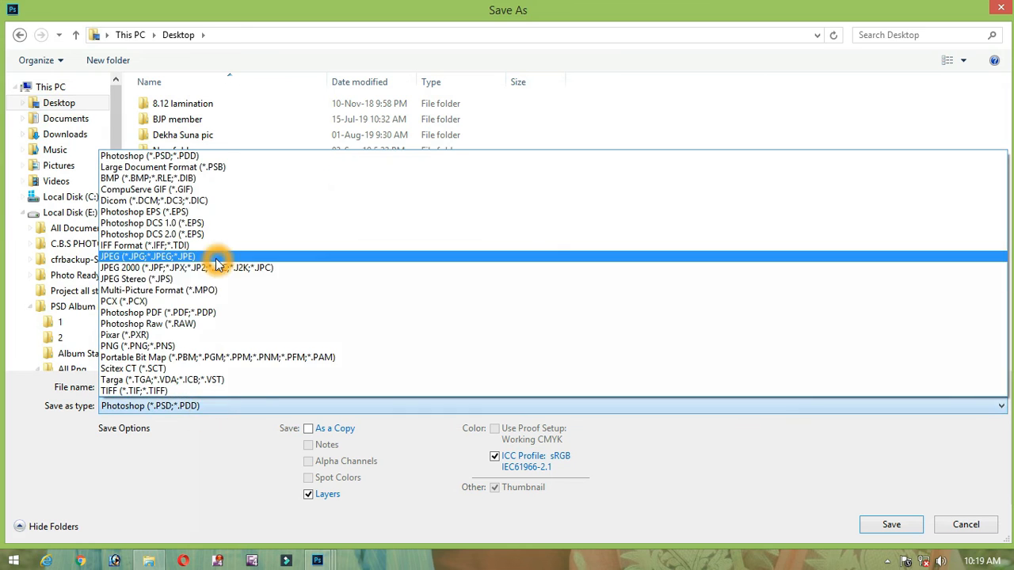
pyautogui.click(198, 261)
pyautogui.click(867, 526)
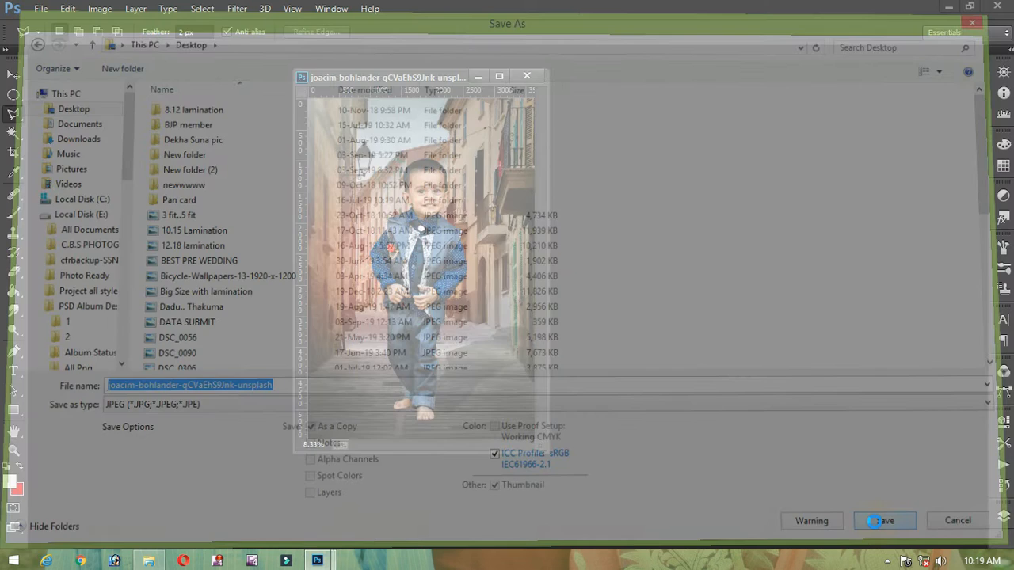
pyautogui.click(607, 138)
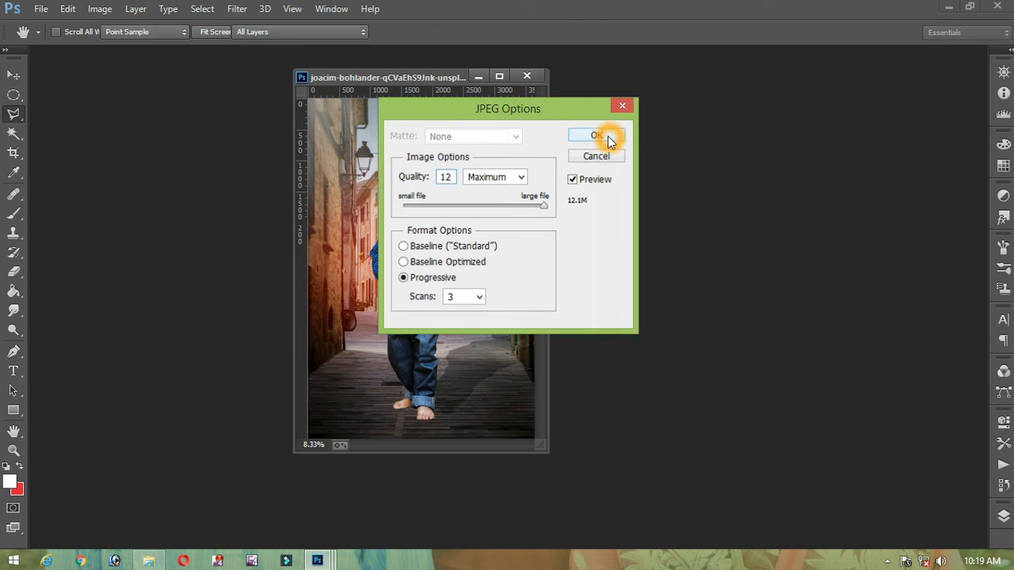